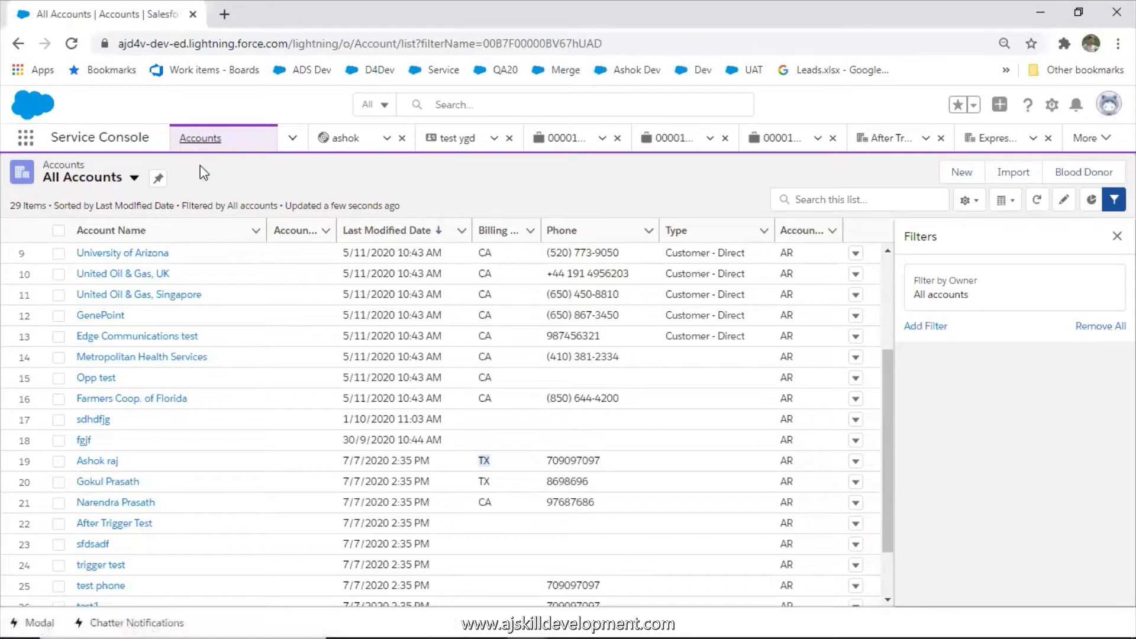
Step: Open and close the App Launcher, then hide the All Accounts Filters panel
{"action": "left_click", "coordinate": [27, 139]}
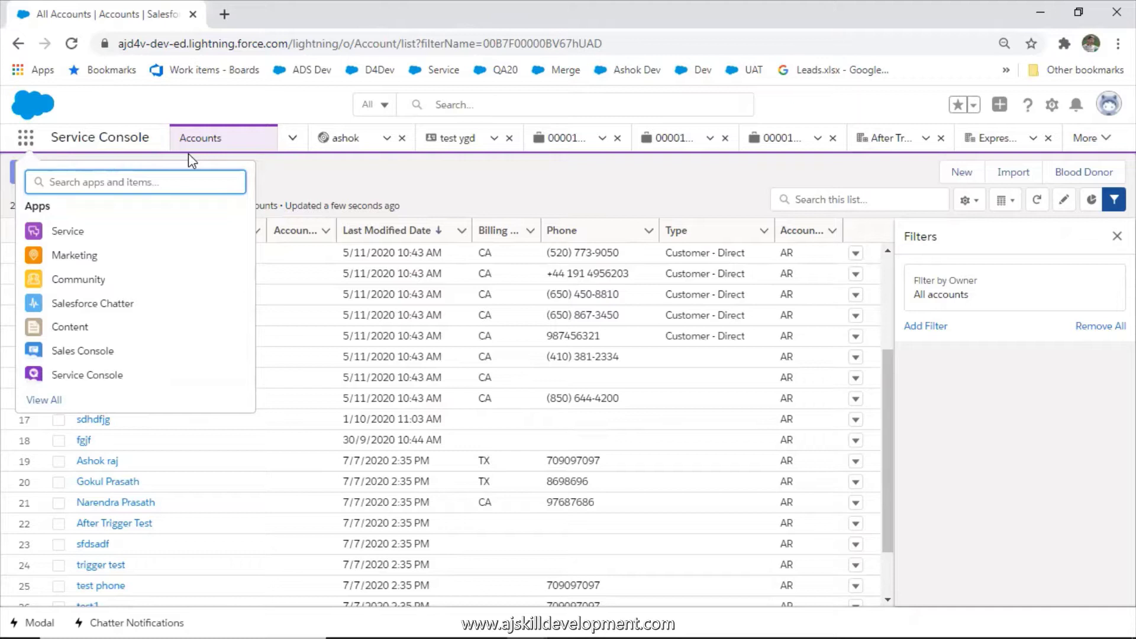
{"action": "left_click", "coordinate": [241, 141]}
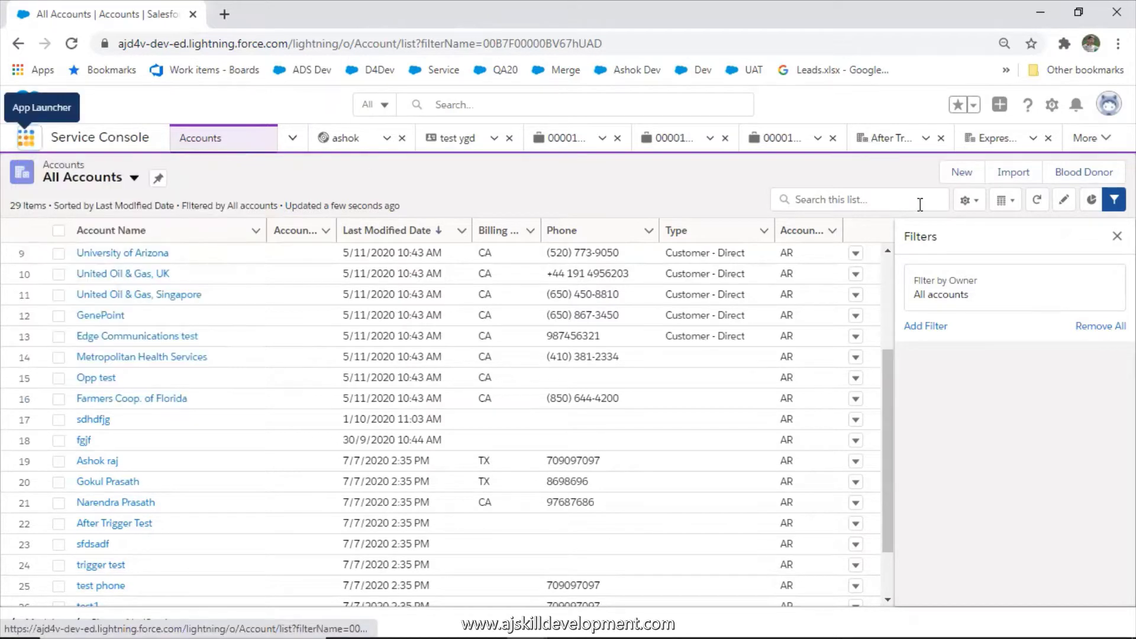
{"action": "left_click", "coordinate": [1117, 236]}
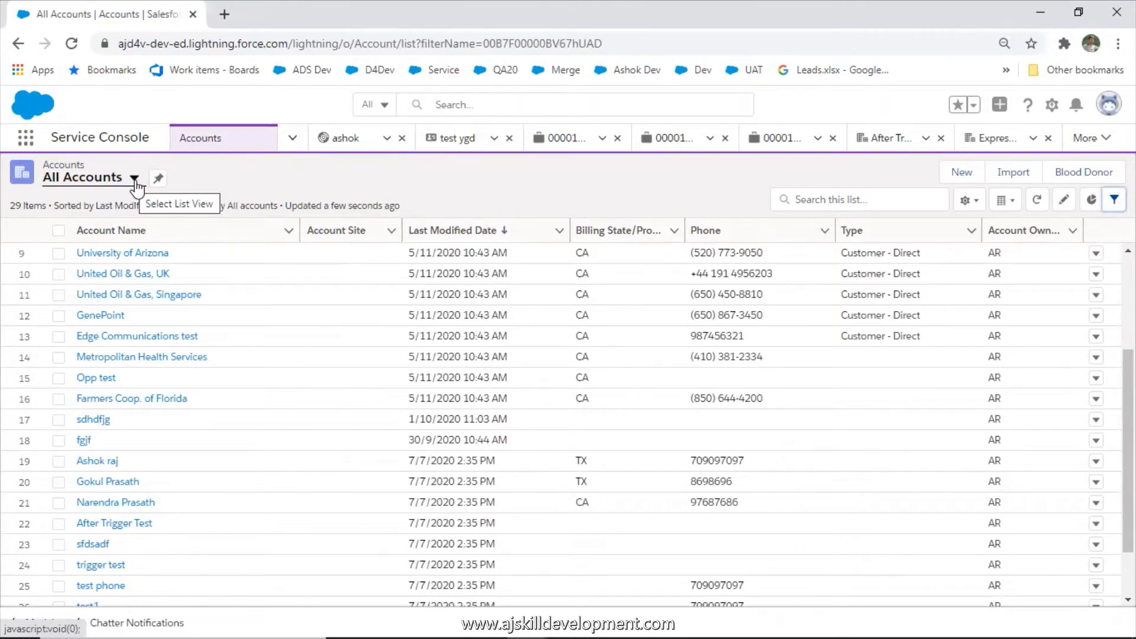
{"action": "left_click", "coordinate": [135, 179]}
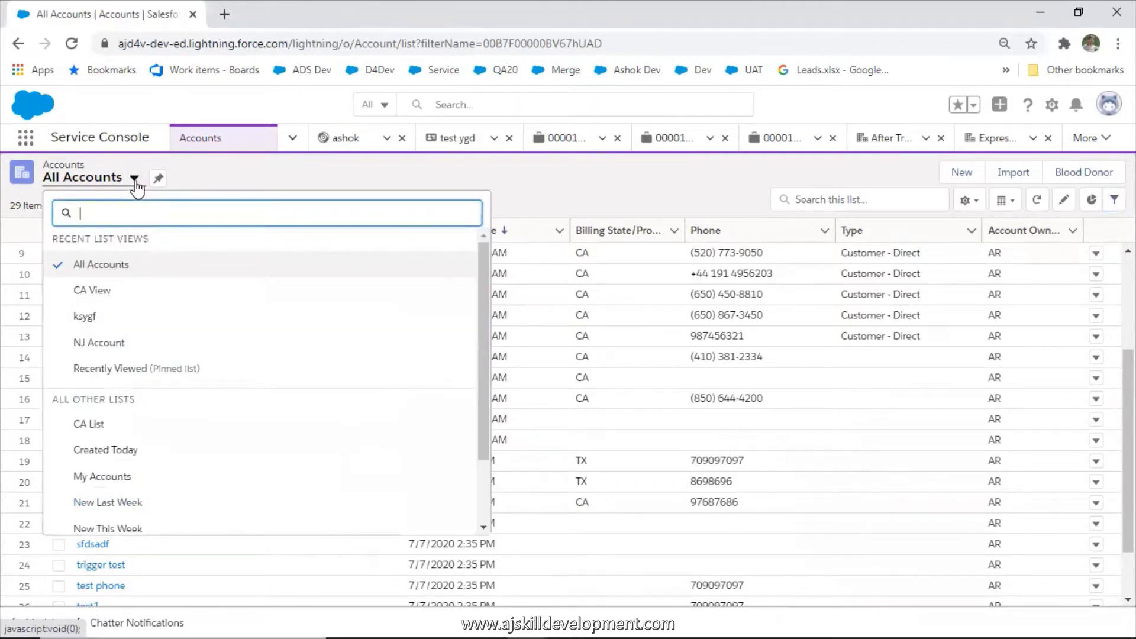
{"action": "left_click", "coordinate": [122, 264]}
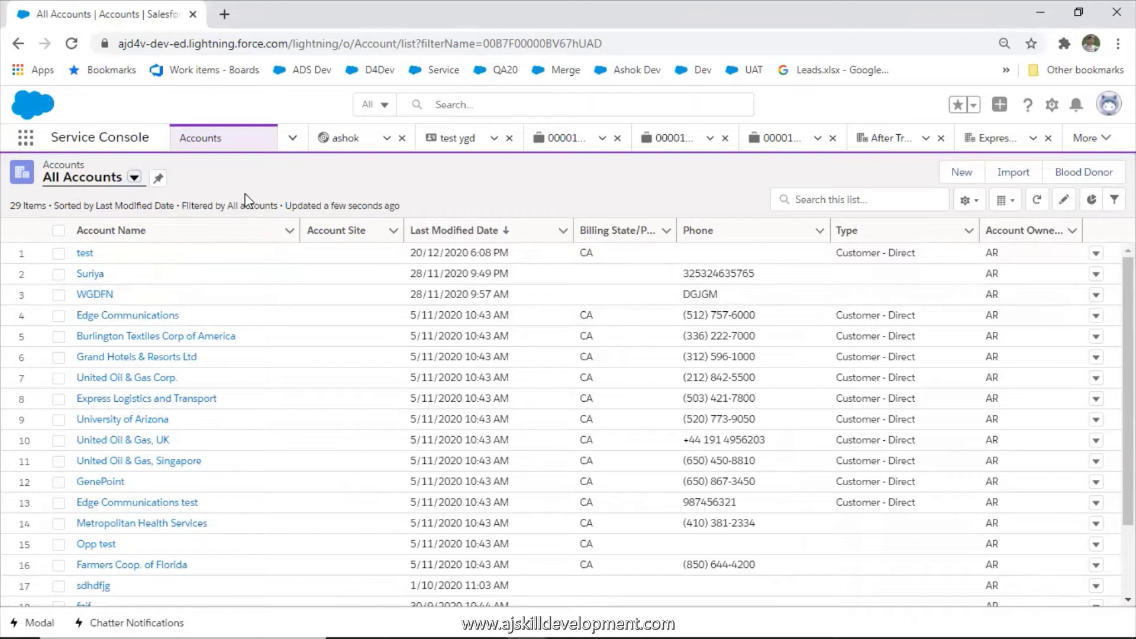
{"action": "left_click", "coordinate": [135, 178]}
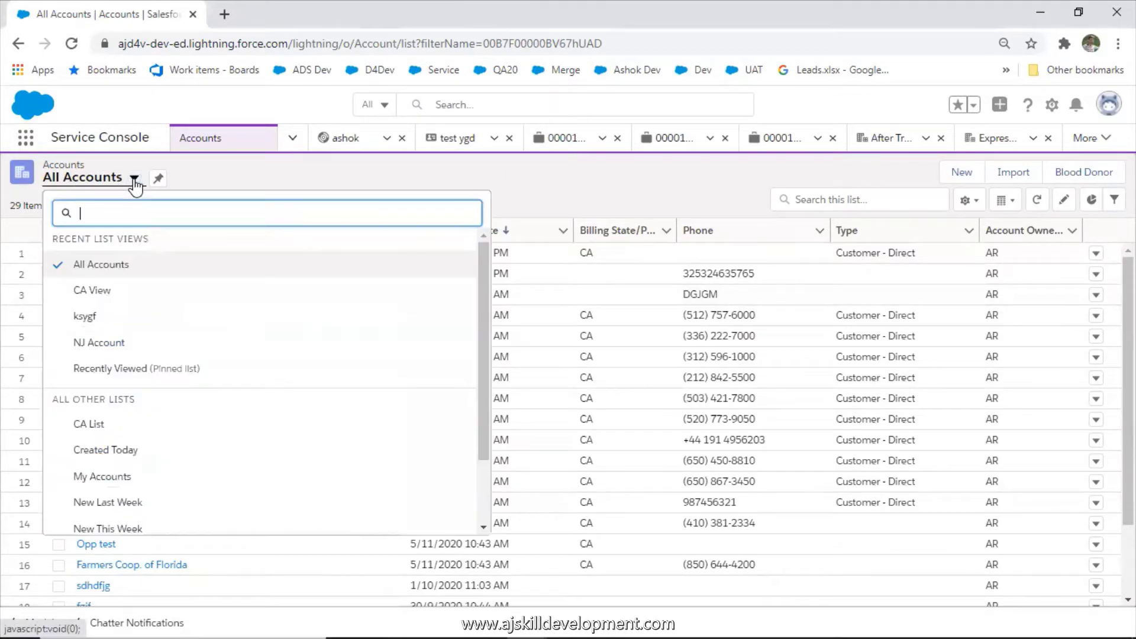
{"action": "left_click", "coordinate": [138, 372]}
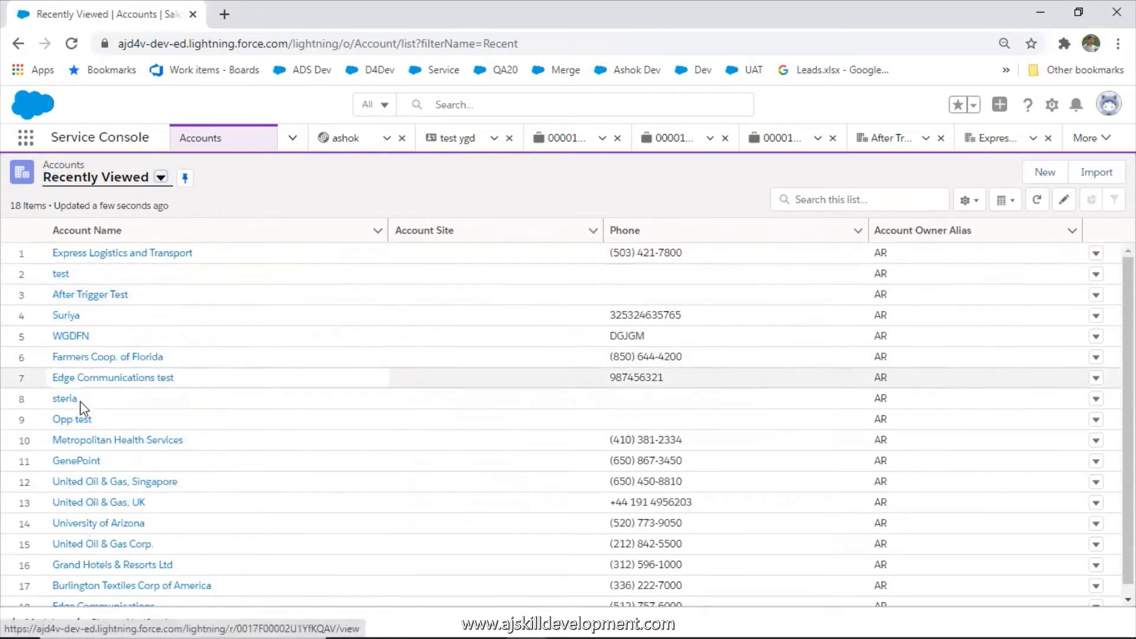
{"action": "left_click", "coordinate": [160, 178]}
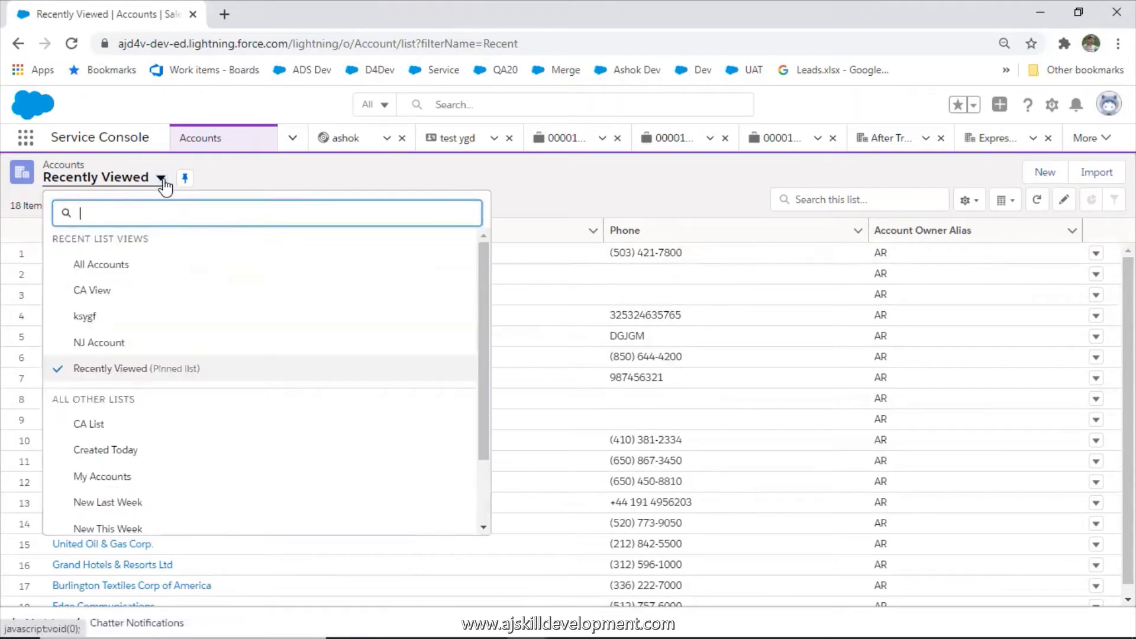
{"action": "left_click", "coordinate": [124, 264]}
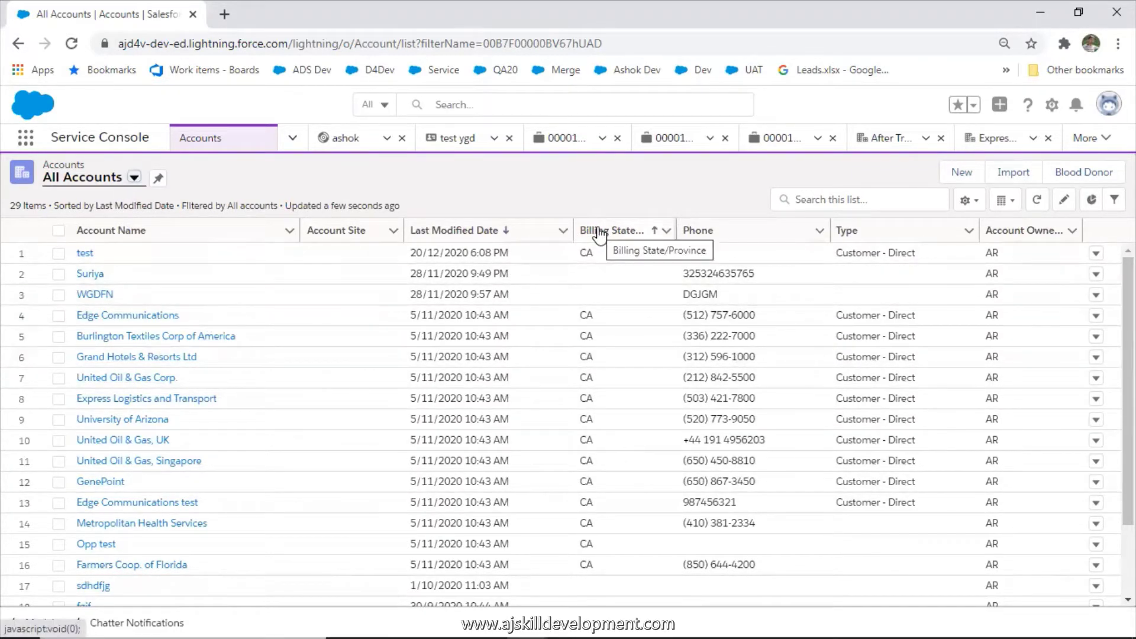
{"action": "scroll", "coordinate": [598, 393], "scroll_direction": "down", "scroll_amount": 3}
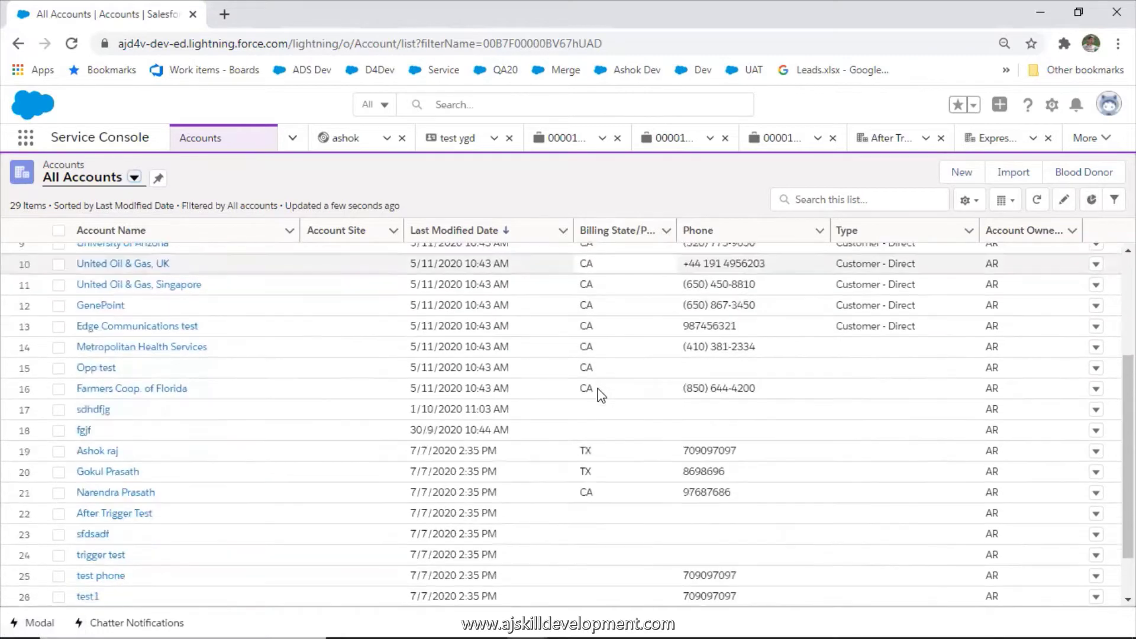
{"action": "scroll", "coordinate": [600, 394], "scroll_direction": "down", "scroll_amount": 1}
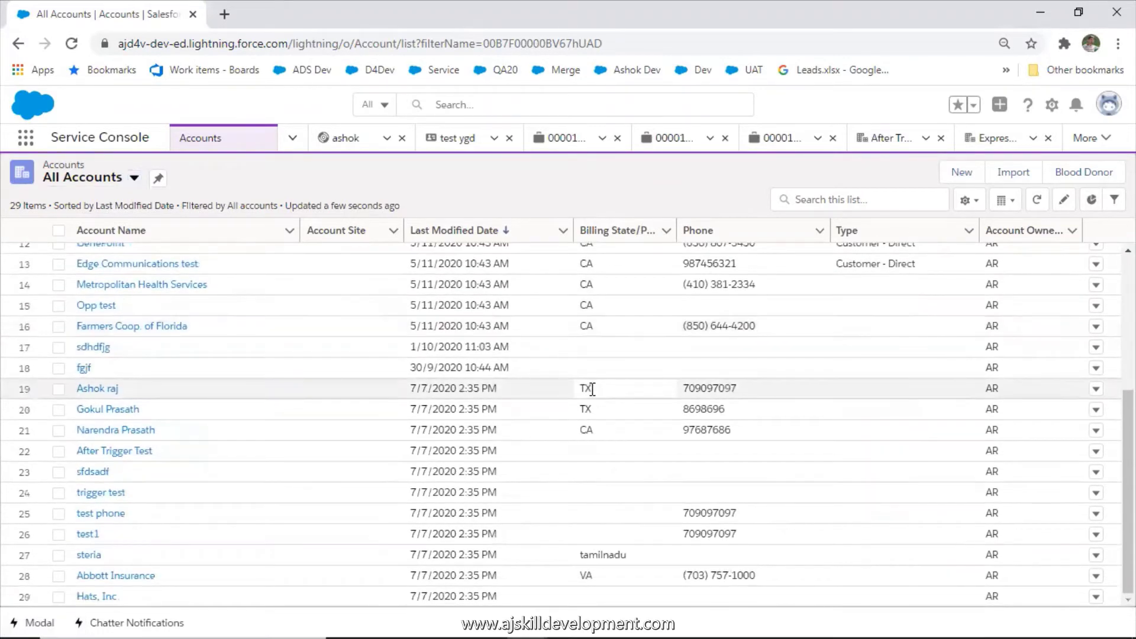
{"action": "left_click", "coordinate": [577, 388]}
{"action": "key", "text": "Left"}
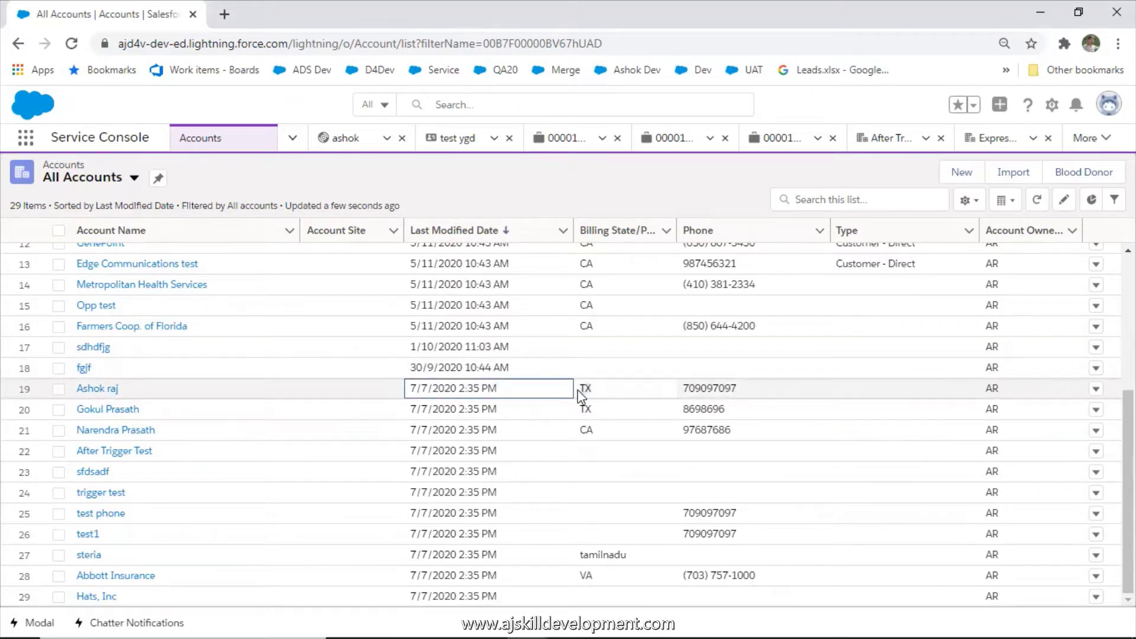
{"action": "key", "text": "Right"}
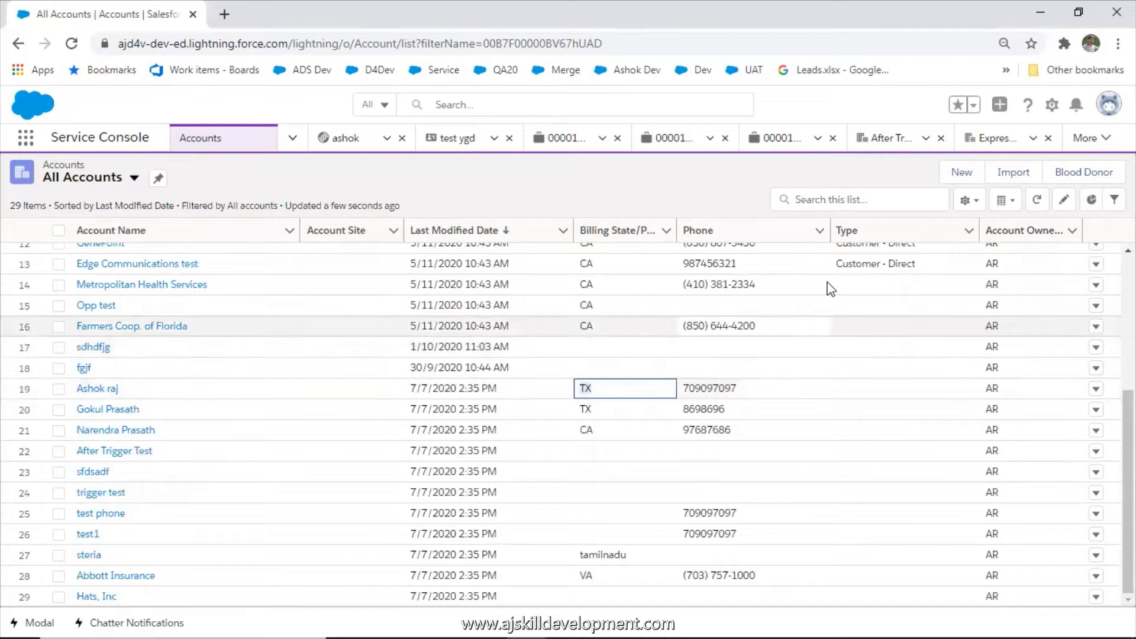
Step: Create and save the TX Accounts list view with an auto-filled API name, shared with all users
{"action": "left_click", "coordinate": [974, 210]}
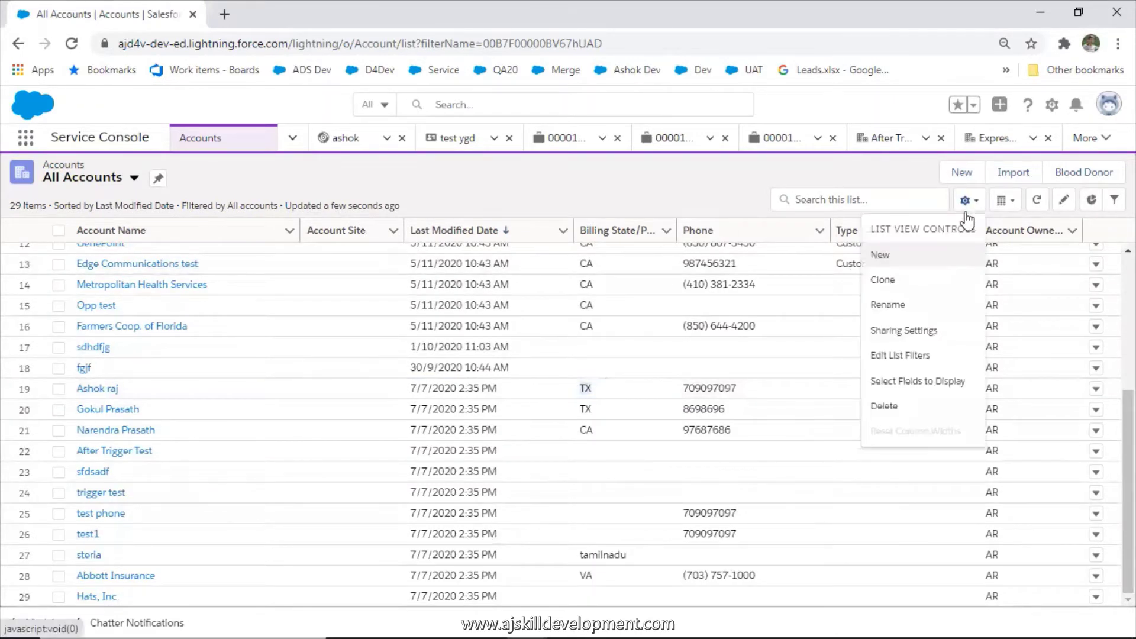
{"action": "left_click", "coordinate": [887, 255]}
{"action": "type", "text": "TX Accounts"}
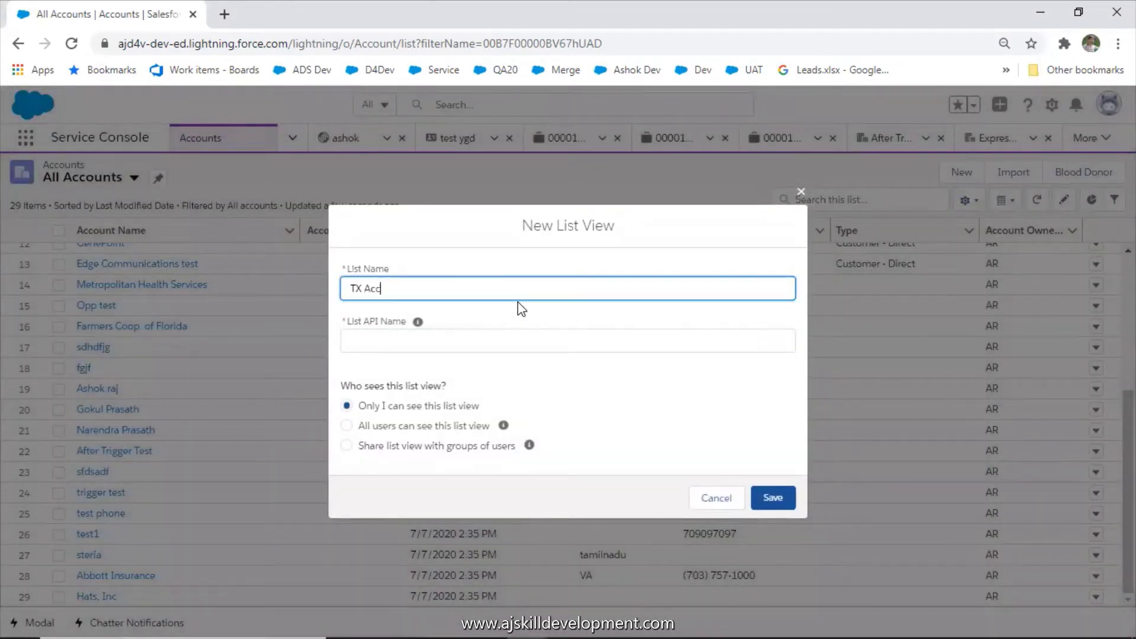
{"action": "left_click", "coordinate": [485, 342]}
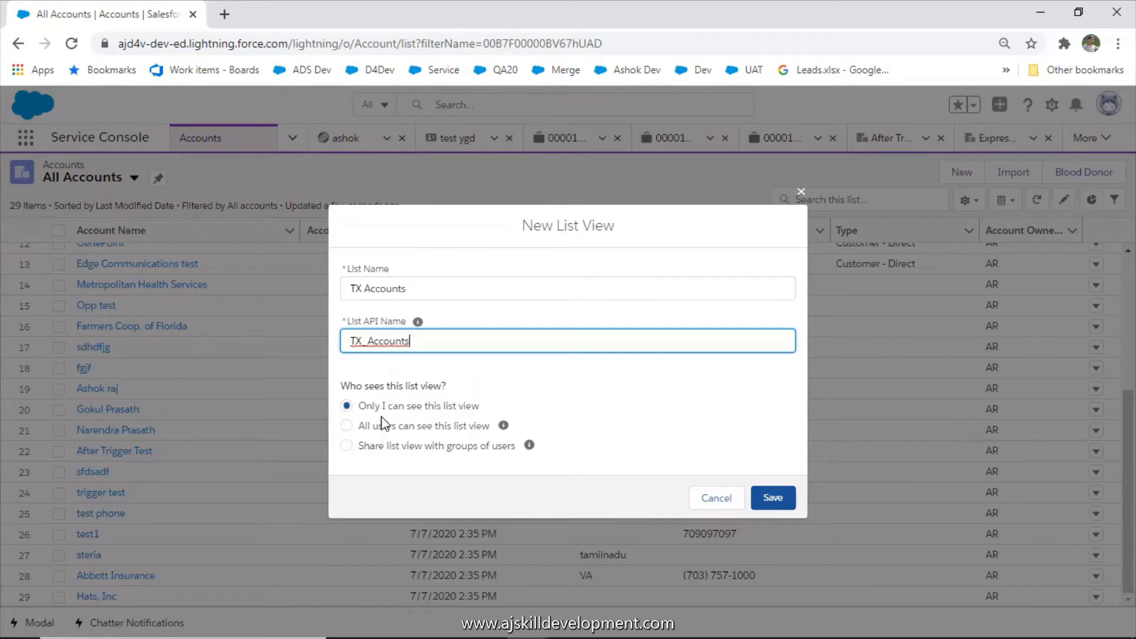
{"action": "left_click", "coordinate": [348, 447]}
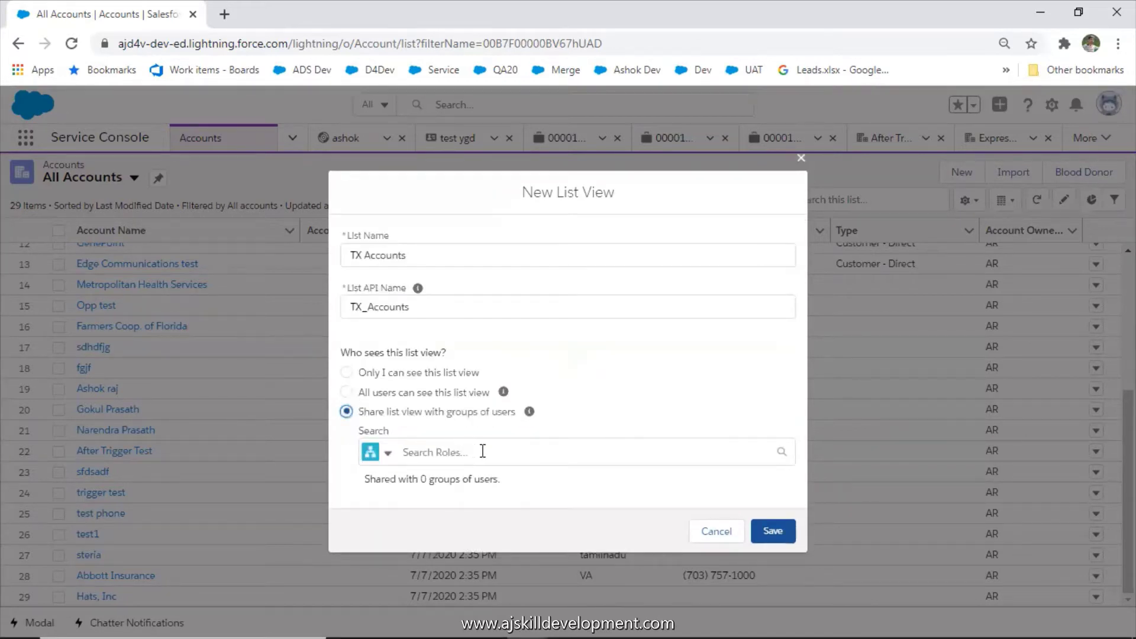
{"action": "left_click", "coordinate": [347, 374]}
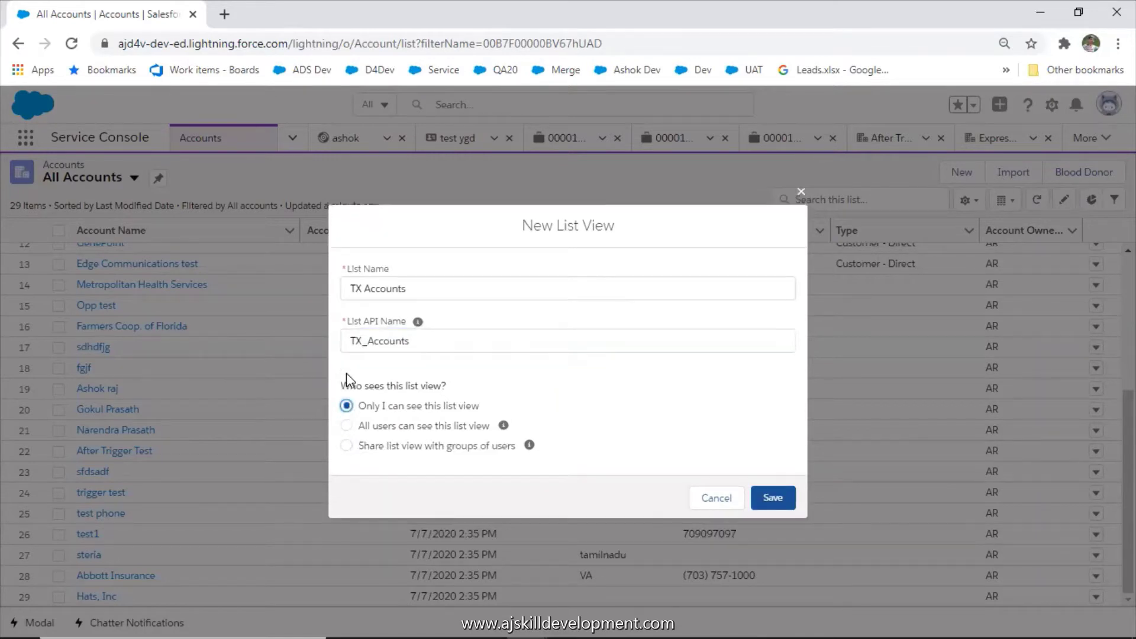
{"action": "left_click", "coordinate": [347, 425]}
{"action": "left_click", "coordinate": [771, 499]}
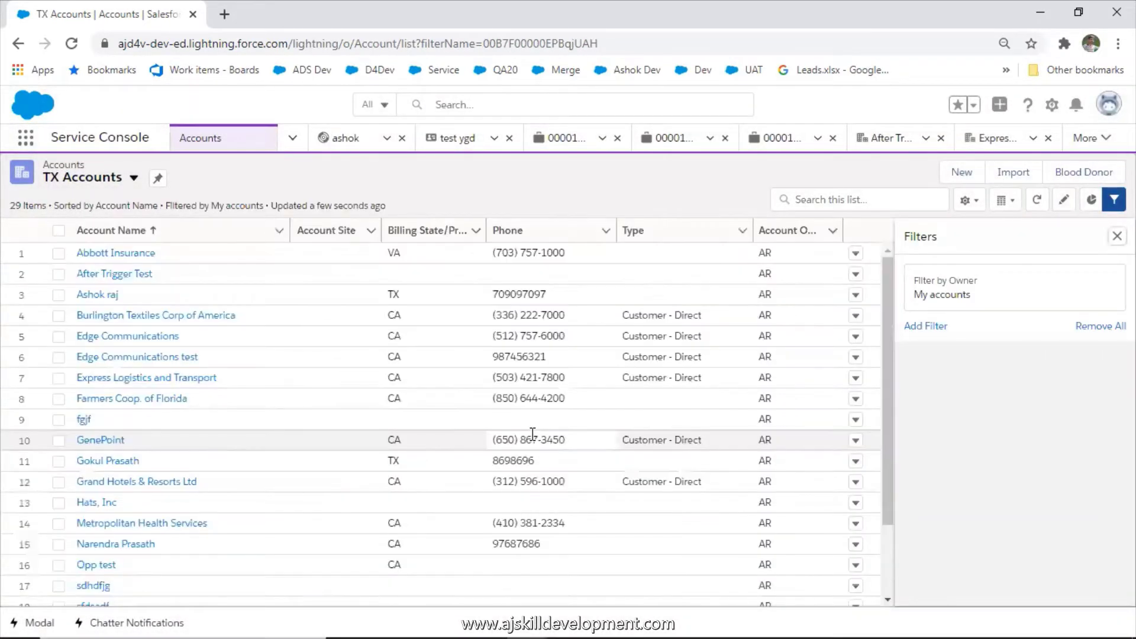
Step: Set the TX Accounts owner filter to All accounts
{"action": "scroll", "coordinate": [417, 418], "scroll_direction": "down", "scroll_amount": 3}
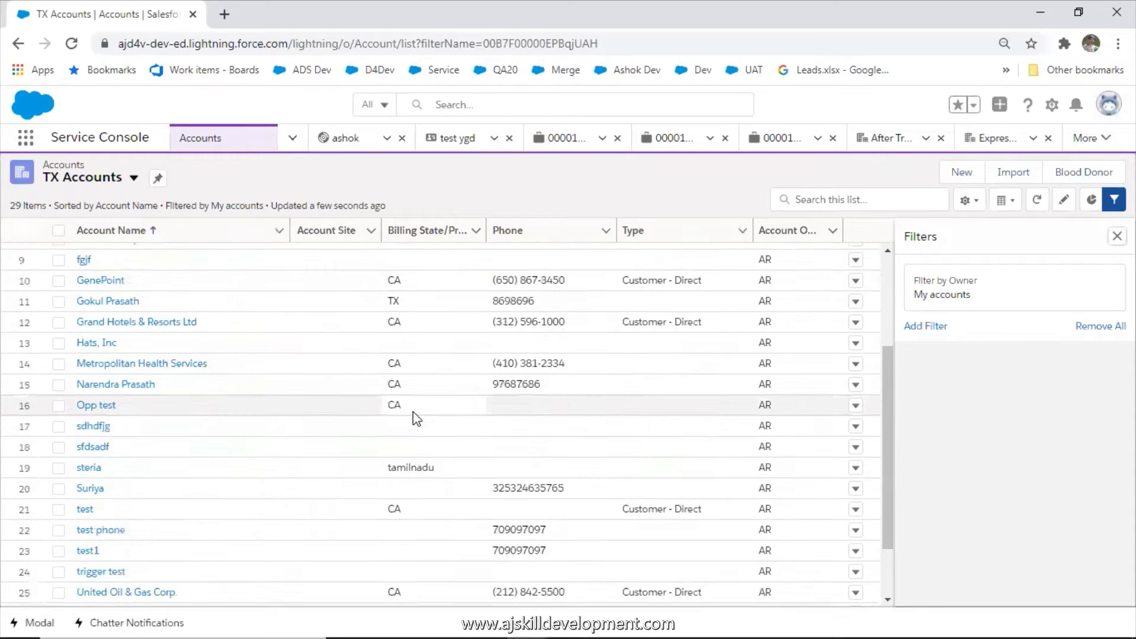
{"action": "scroll", "coordinate": [417, 419], "scroll_direction": "up", "scroll_amount": 3}
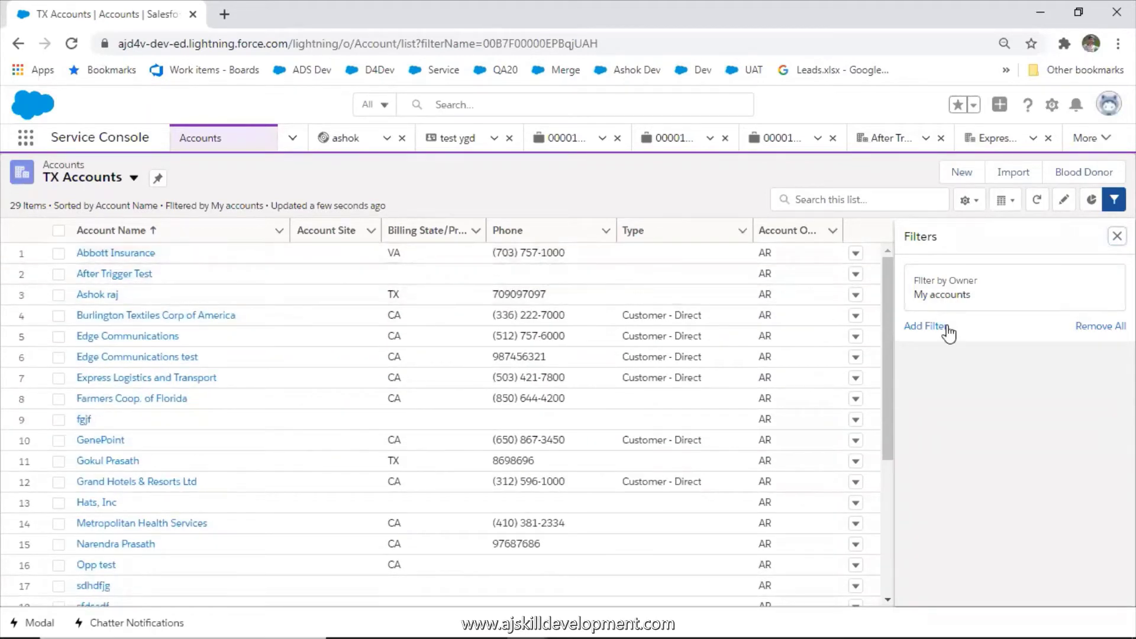
{"action": "left_click", "coordinate": [947, 294]}
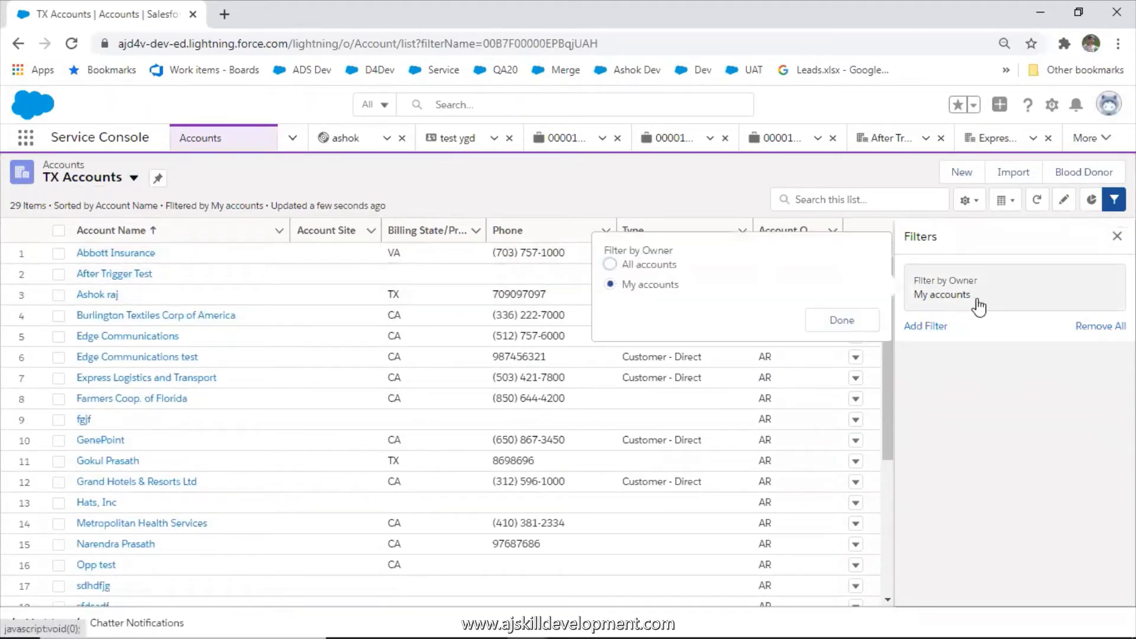
{"action": "left_click", "coordinate": [640, 267]}
{"action": "left_click", "coordinate": [841, 320]}
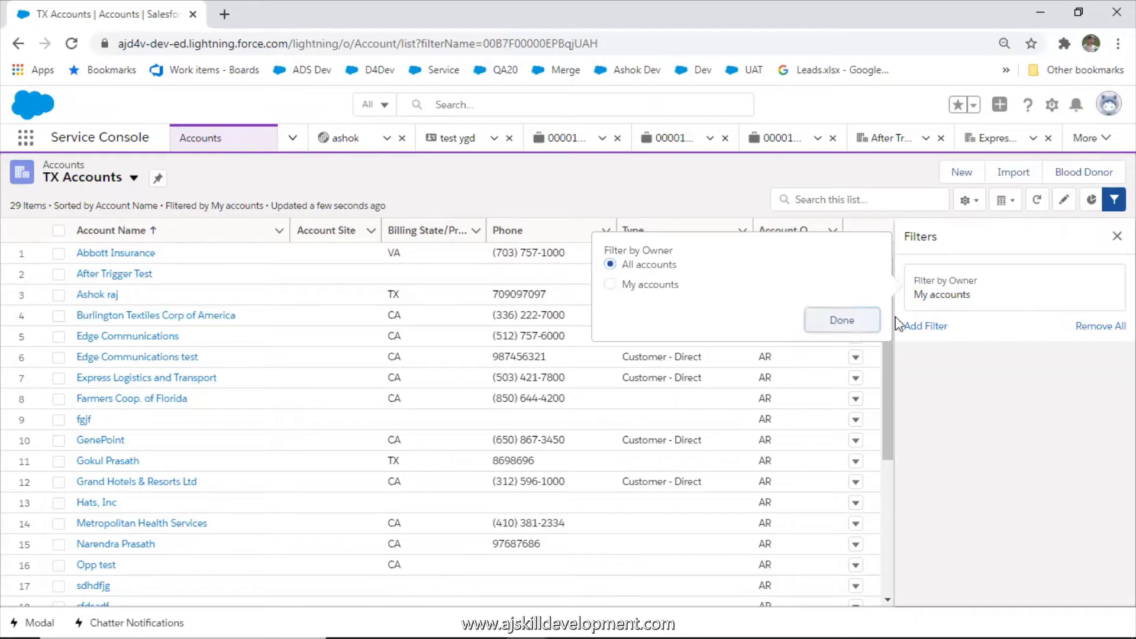
Step: Add a Billing State/Province equals TX filter and save, leaving two accounts
{"action": "left_click", "coordinate": [925, 333]}
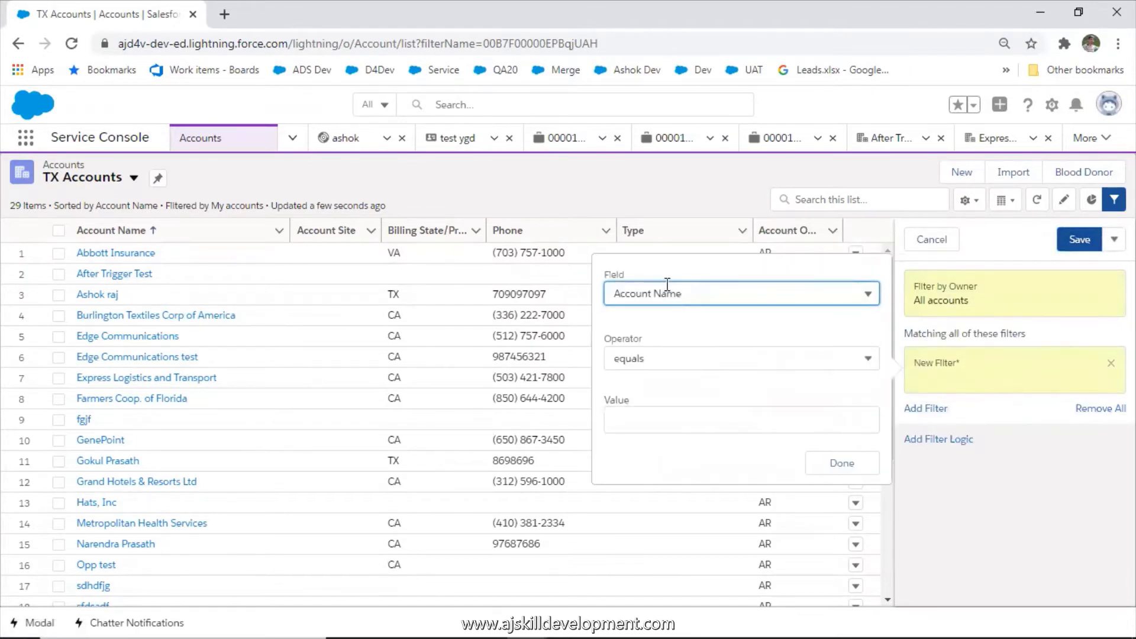
{"action": "left_click", "coordinate": [674, 297]}
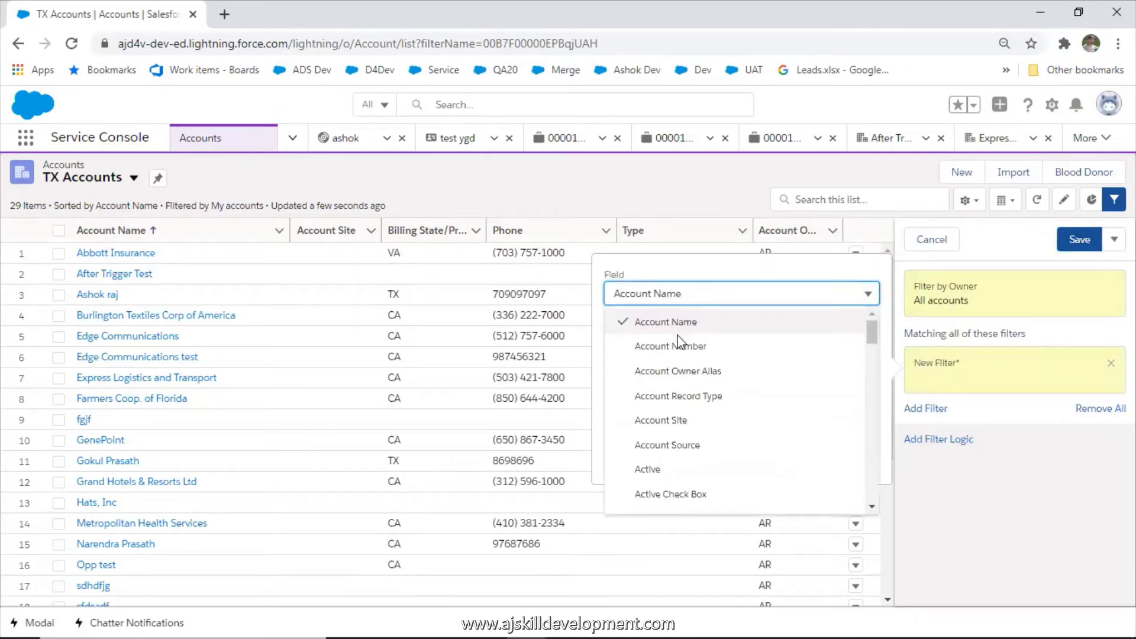
{"action": "scroll", "coordinate": [680, 411], "scroll_direction": "down", "scroll_amount": 3}
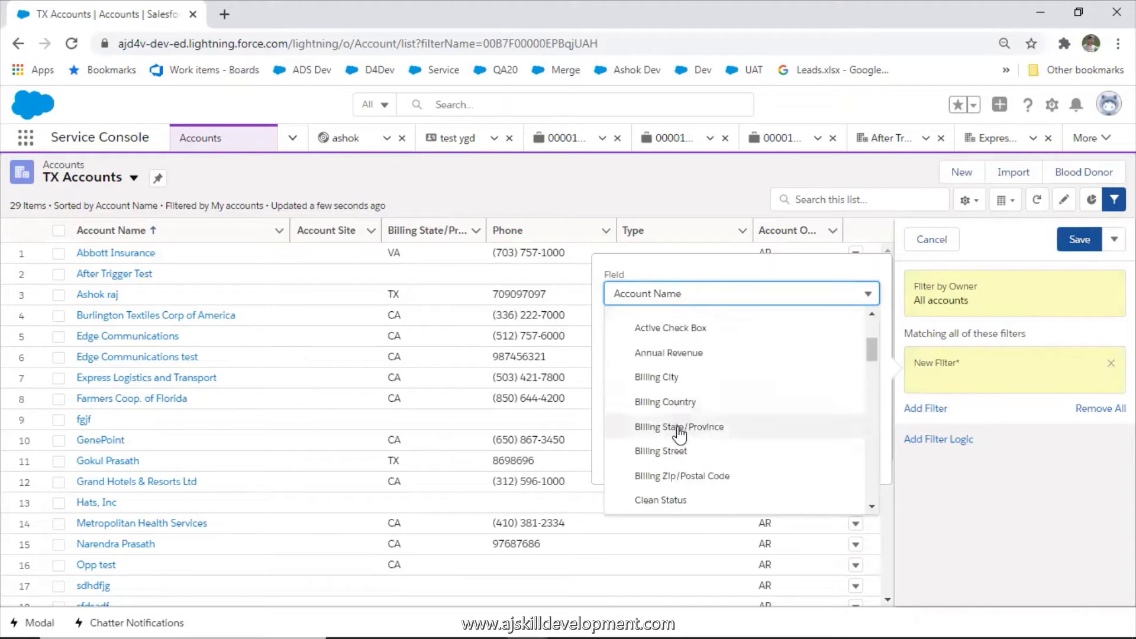
{"action": "left_click", "coordinate": [679, 427]}
{"action": "left_click", "coordinate": [660, 416]}
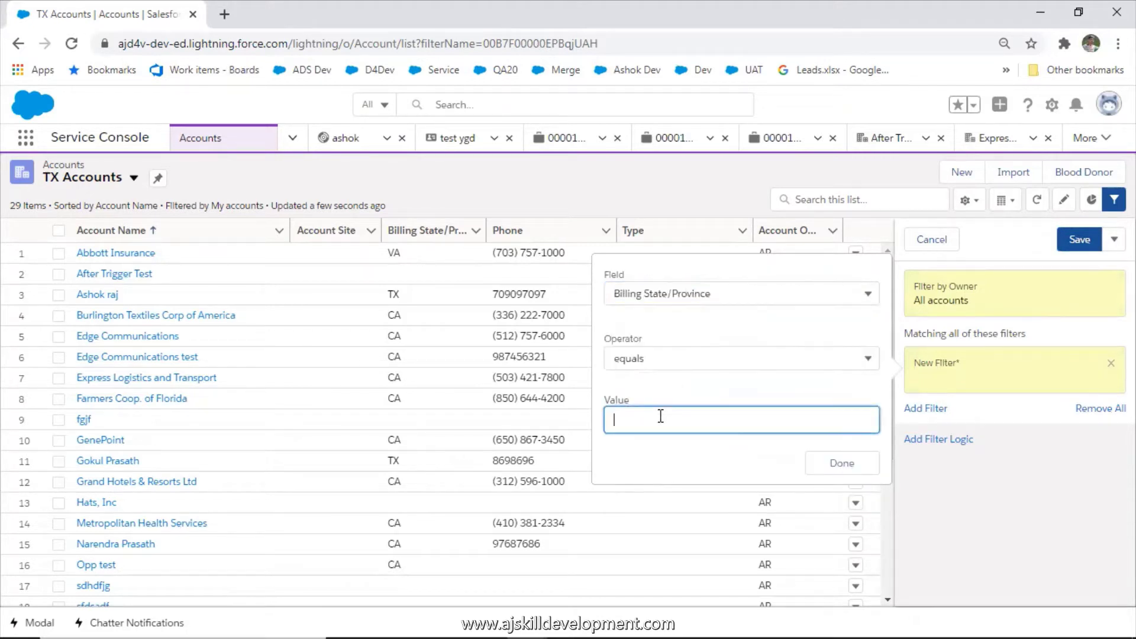
{"action": "type", "text": "TX"}
{"action": "left_click", "coordinate": [838, 465]}
{"action": "left_click", "coordinate": [1069, 248]}
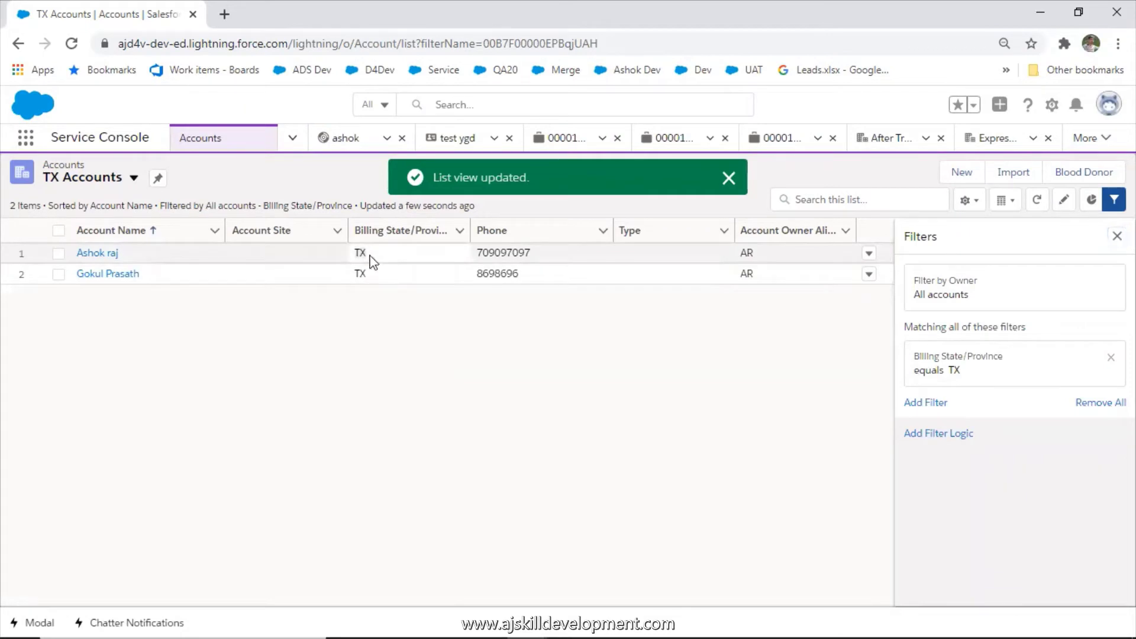
{"action": "left_click", "coordinate": [368, 256]}
{"action": "left_click", "coordinate": [365, 274]}
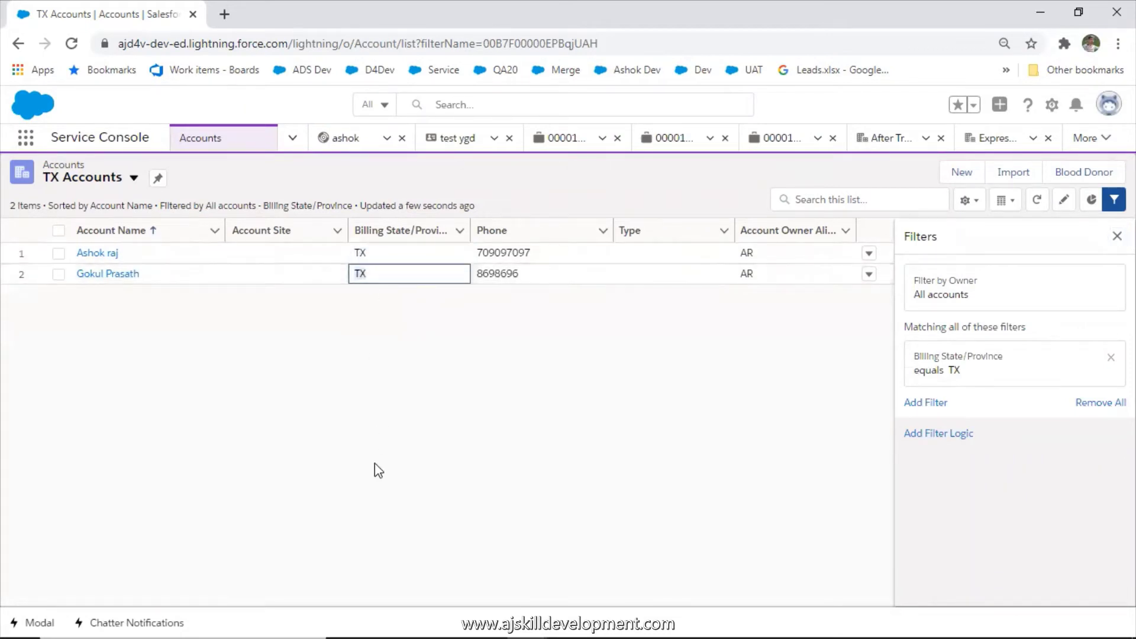
{"action": "left_click", "coordinate": [401, 396]}
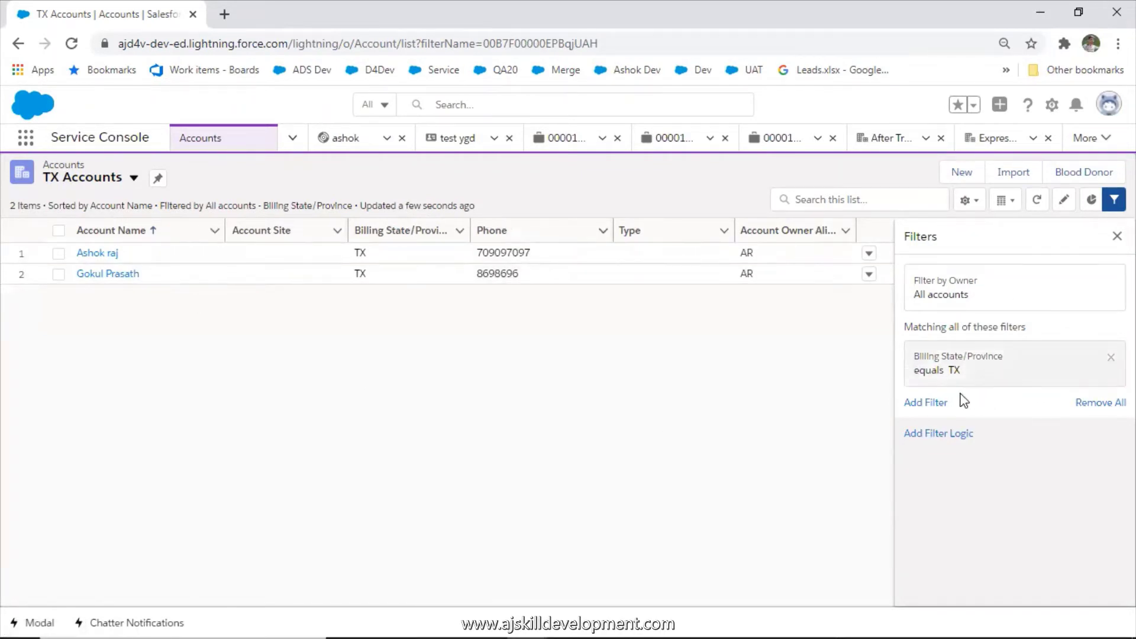
Step: Start a new list view named CA State Customer Type with API name CA_State_Customer_Type
{"action": "left_click", "coordinate": [968, 200]}
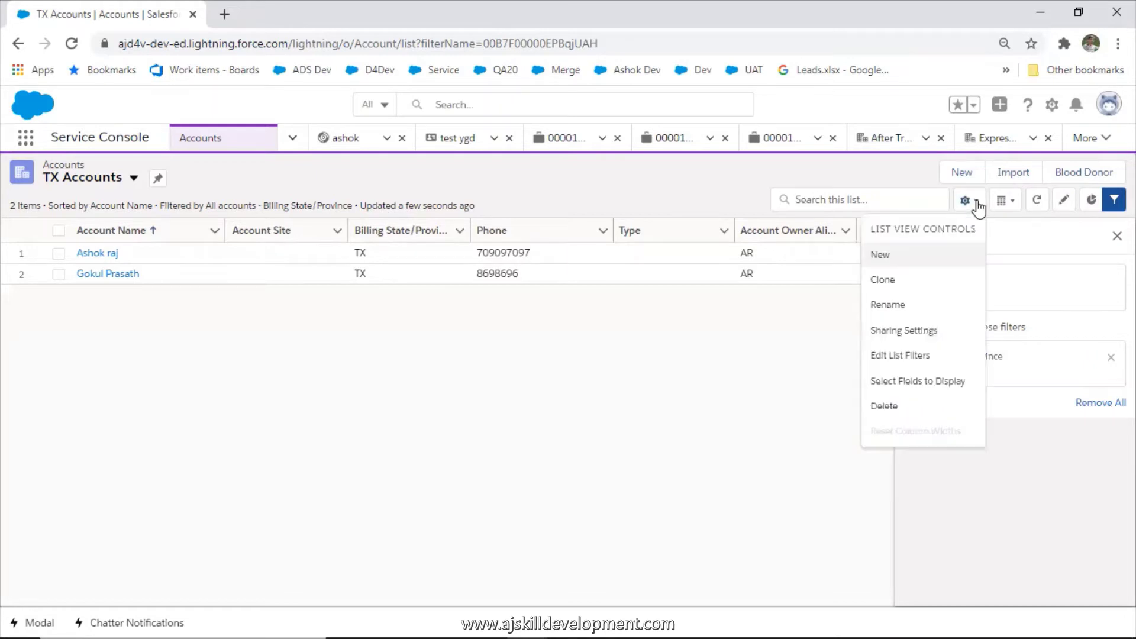
{"action": "left_click", "coordinate": [917, 259]}
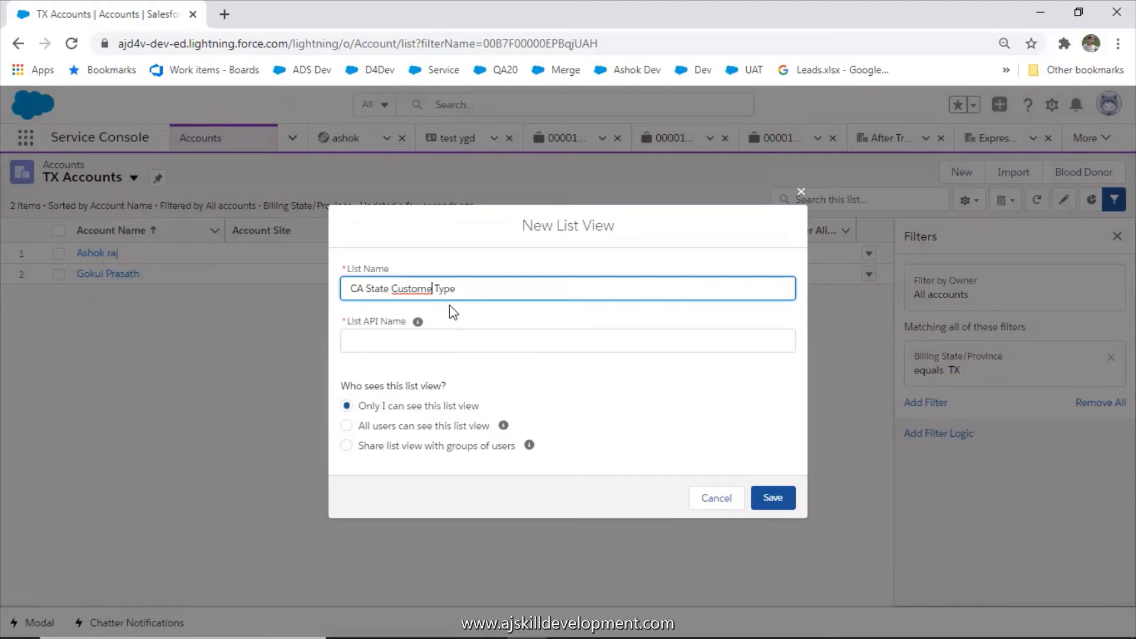
{"action": "type", "text": "r"}
{"action": "left_click", "coordinate": [445, 343]}
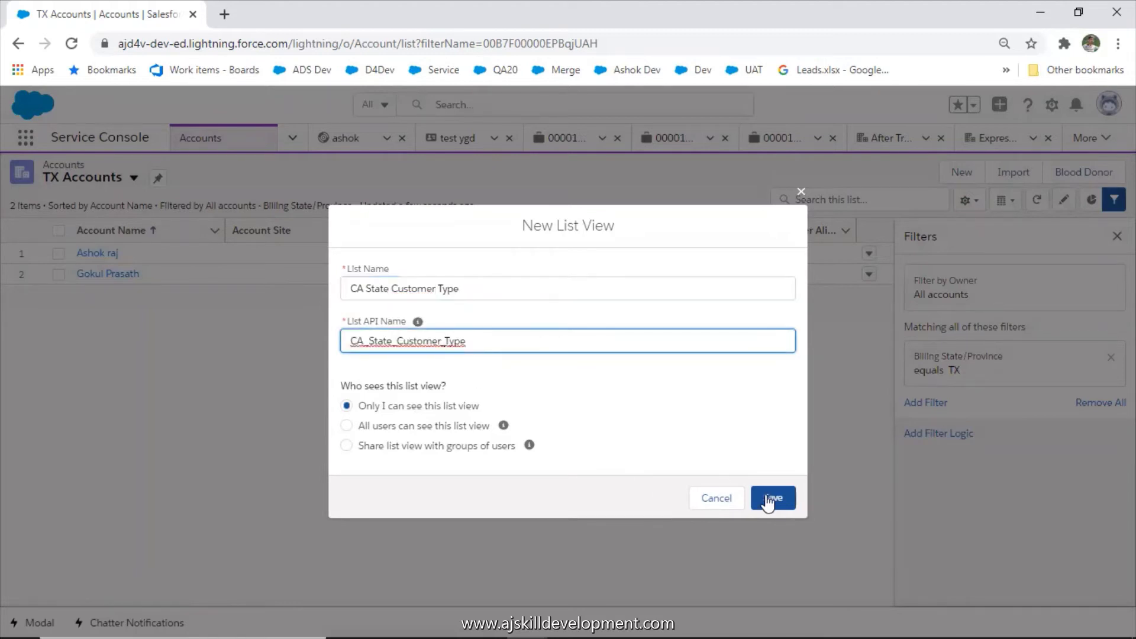
Step: Save the CA State Customer Type view and set its owner filter to All accounts
{"action": "left_click", "coordinate": [772, 500]}
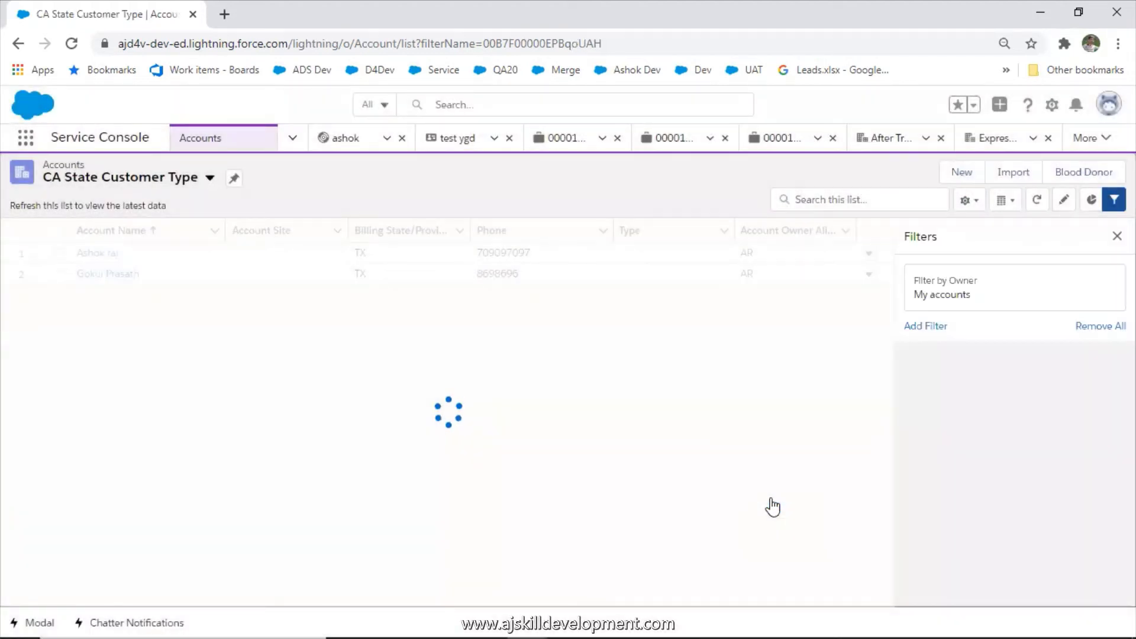
{"action": "left_click", "coordinate": [1024, 298]}
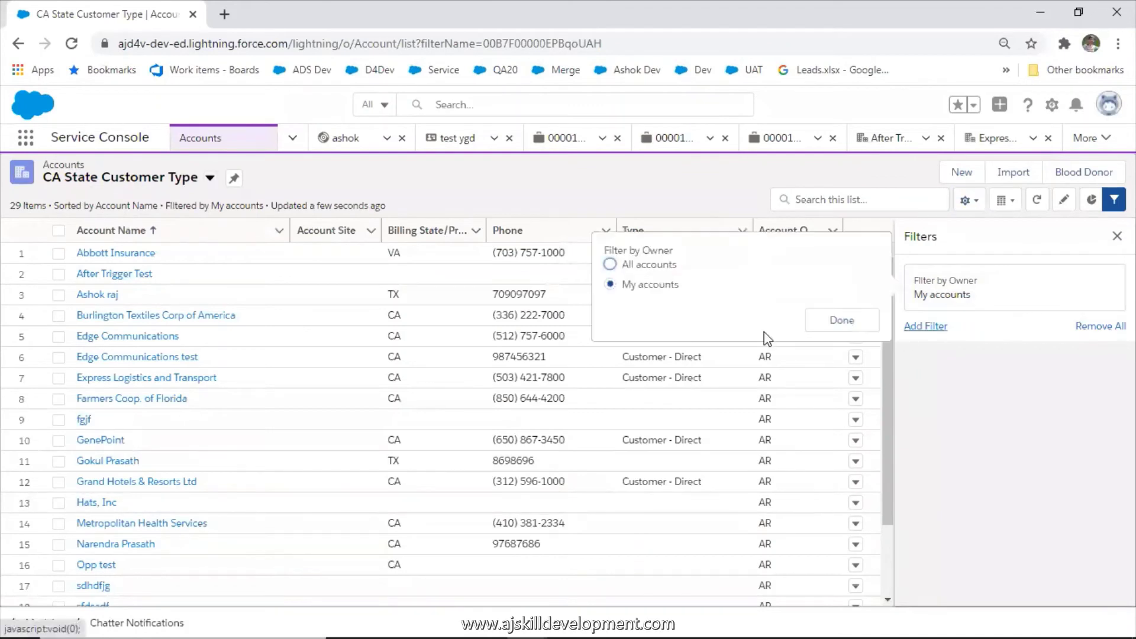
{"action": "left_click", "coordinate": [609, 265]}
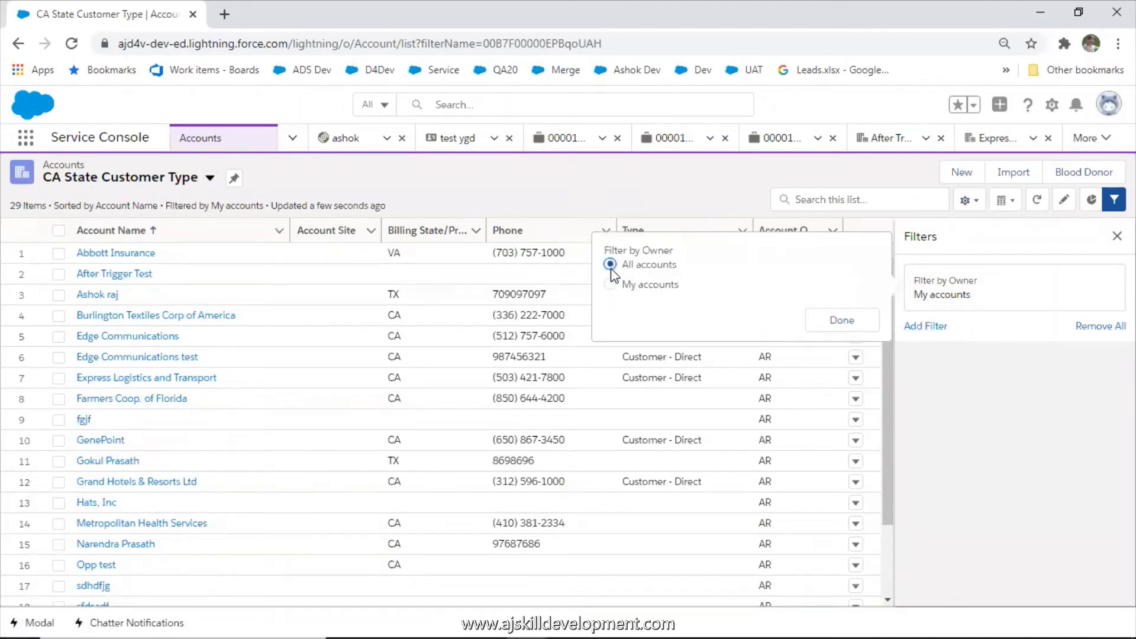
{"action": "left_click", "coordinate": [841, 320]}
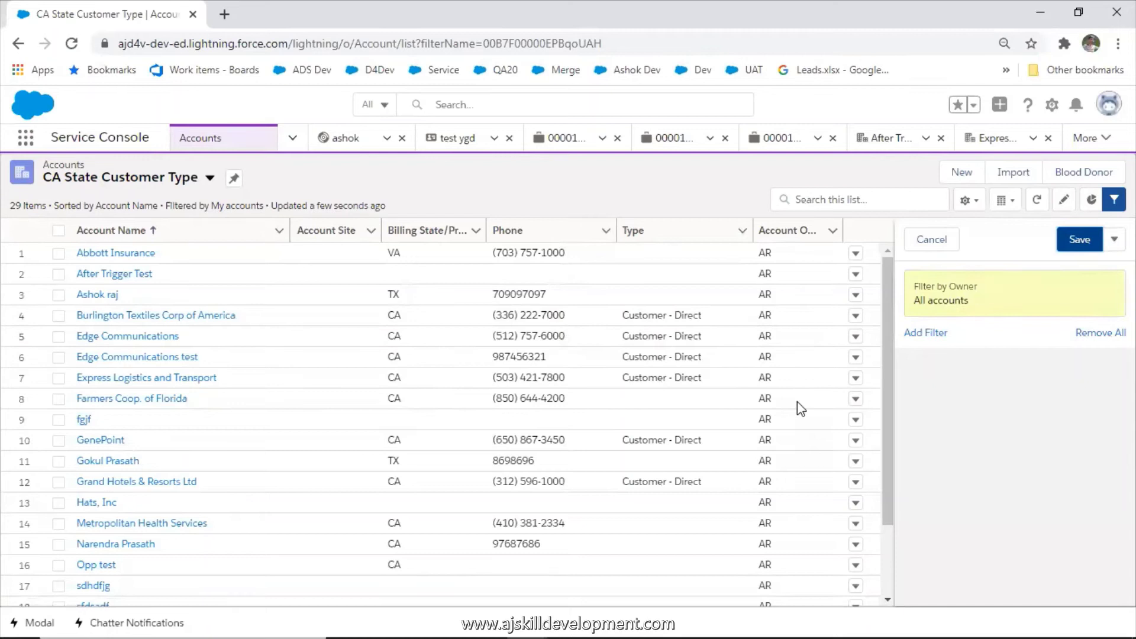
Step: Point out rows with CA billing state and Customer - Direct type in the list
{"action": "left_click", "coordinate": [401, 337]}
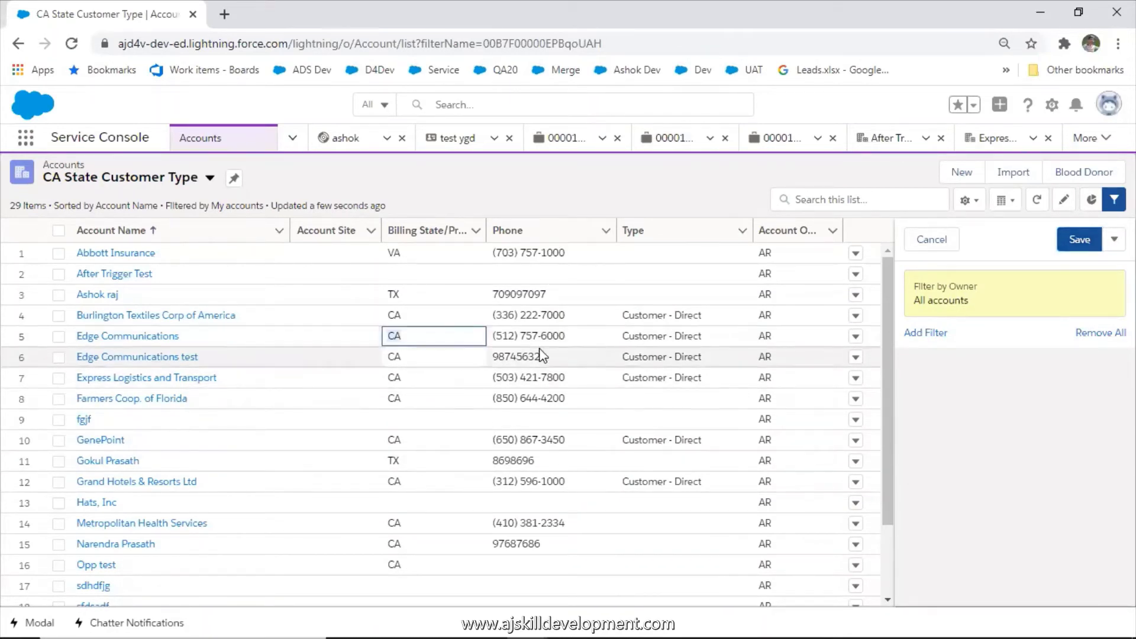
{"action": "left_click_drag", "start_coordinate": [624, 357], "coordinate": [700, 356]}
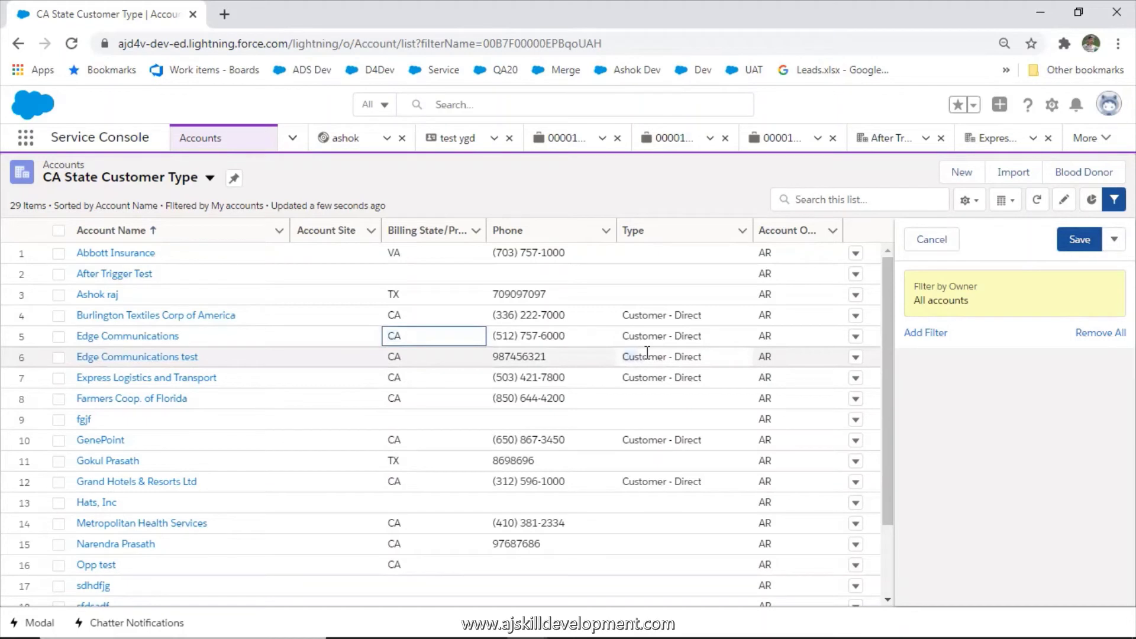
{"action": "left_click", "coordinate": [708, 362]}
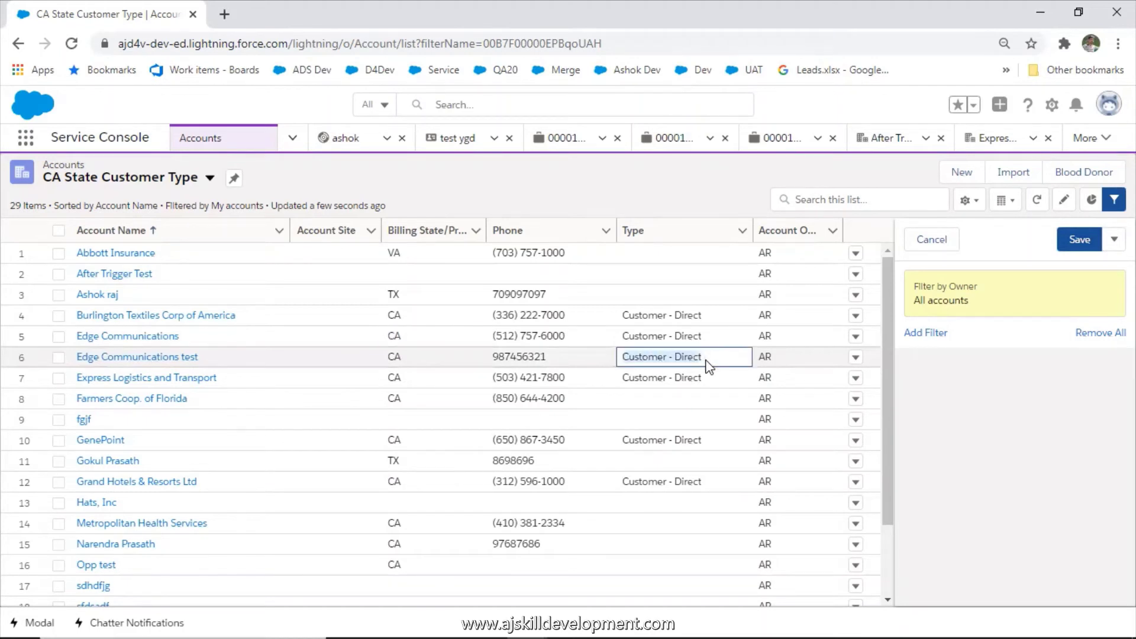
{"action": "left_click", "coordinate": [395, 546]}
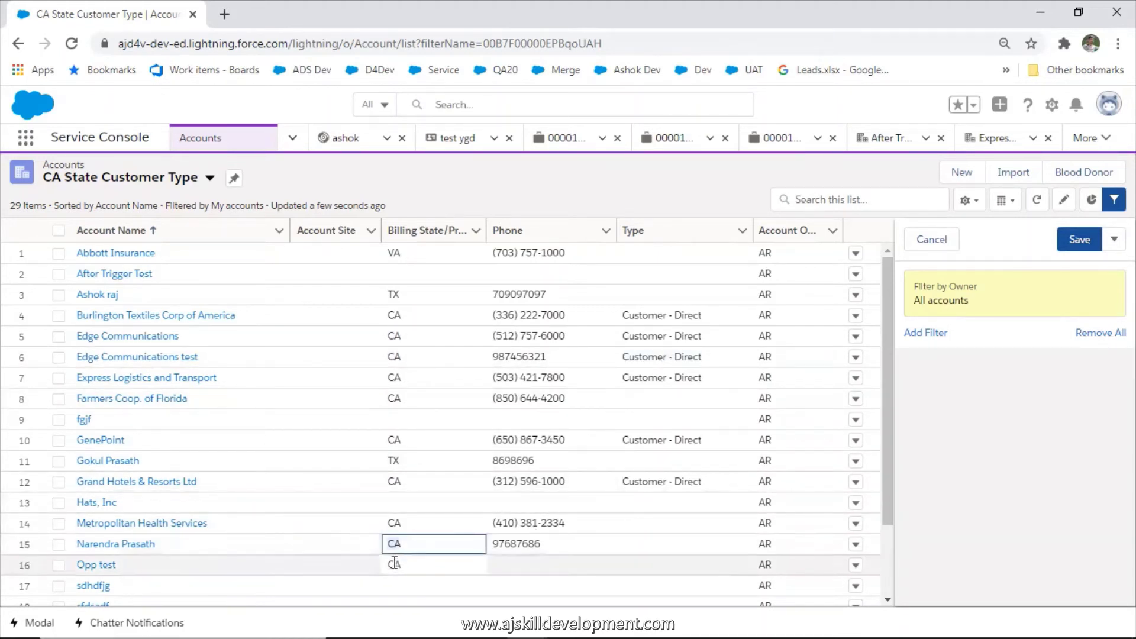
{"action": "left_click", "coordinate": [394, 564]}
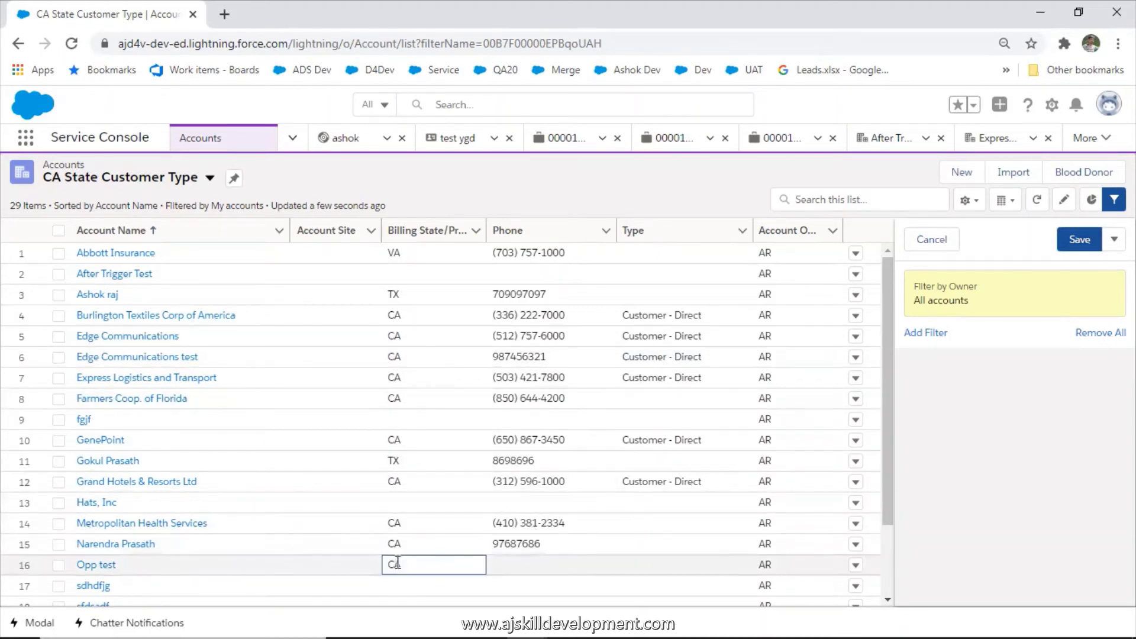
{"action": "left_click", "coordinate": [391, 316]}
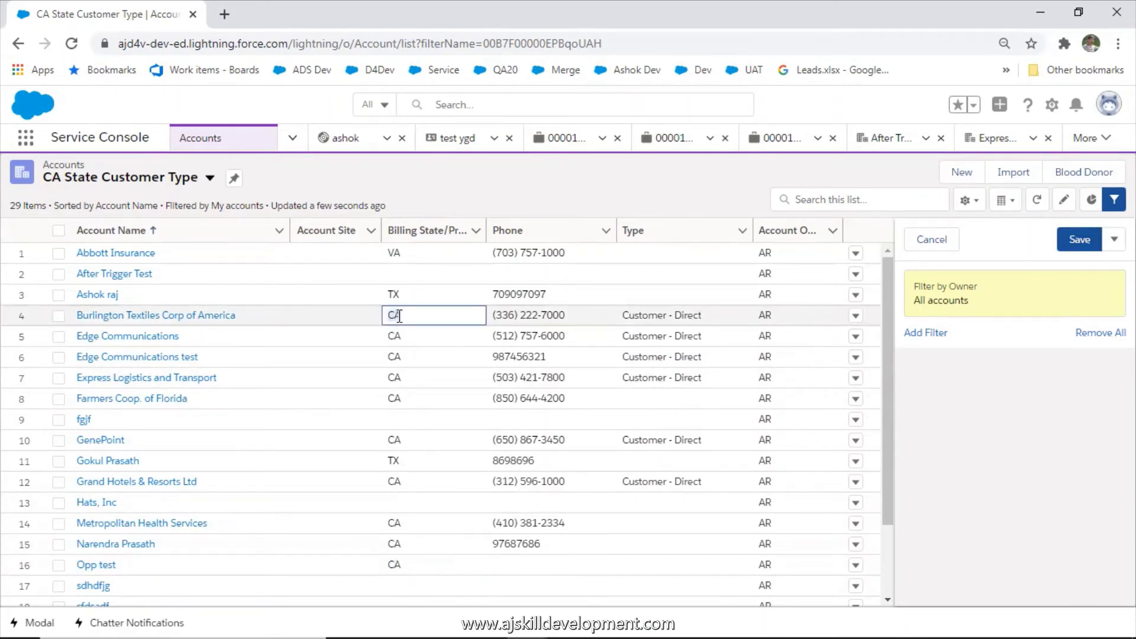
Step: Add and save a Billing State/Province equals CA filter, narrowing the list to 15 accounts
{"action": "left_click", "coordinate": [926, 332]}
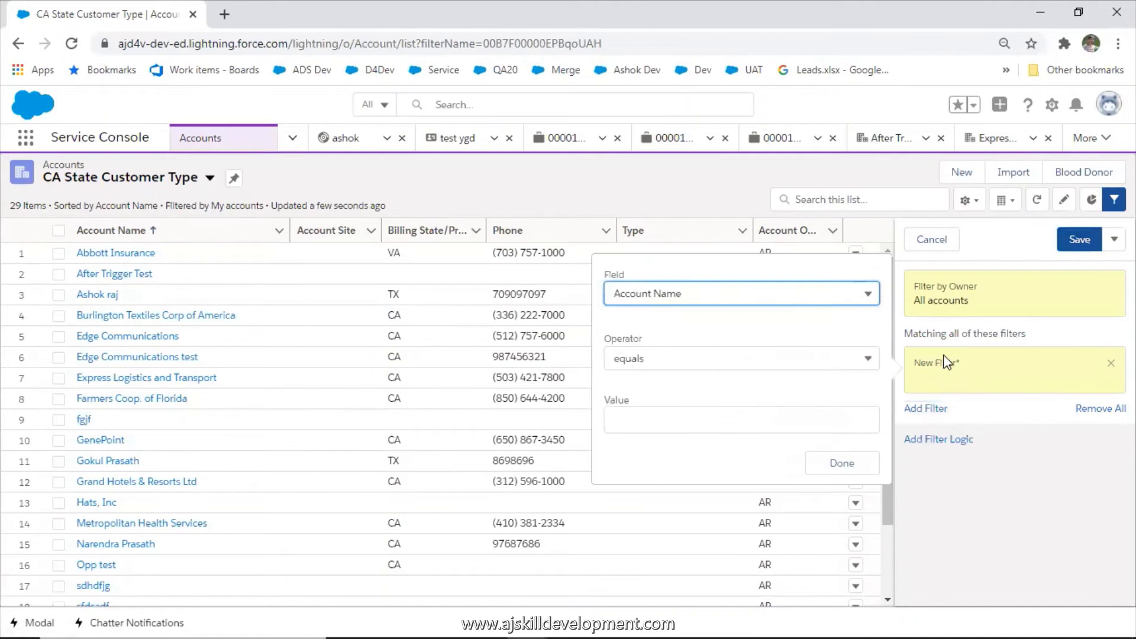
{"action": "left_click", "coordinate": [621, 290]}
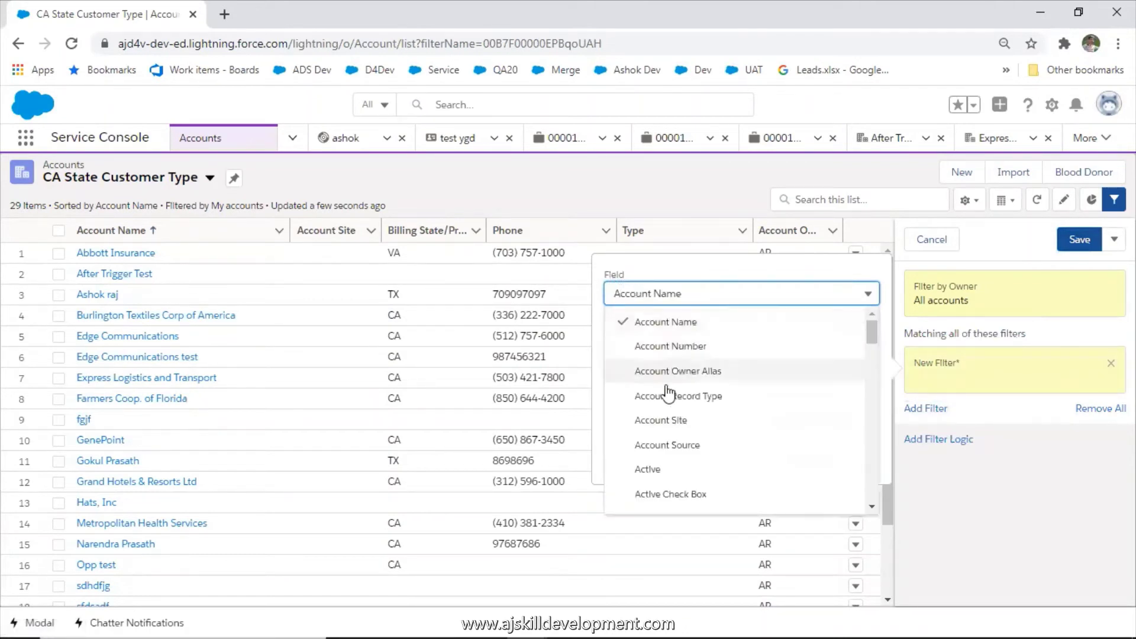
{"action": "scroll", "coordinate": [667, 414], "scroll_direction": "down", "scroll_amount": 3}
{"action": "scroll", "coordinate": [667, 395], "scroll_direction": "down", "scroll_amount": 2}
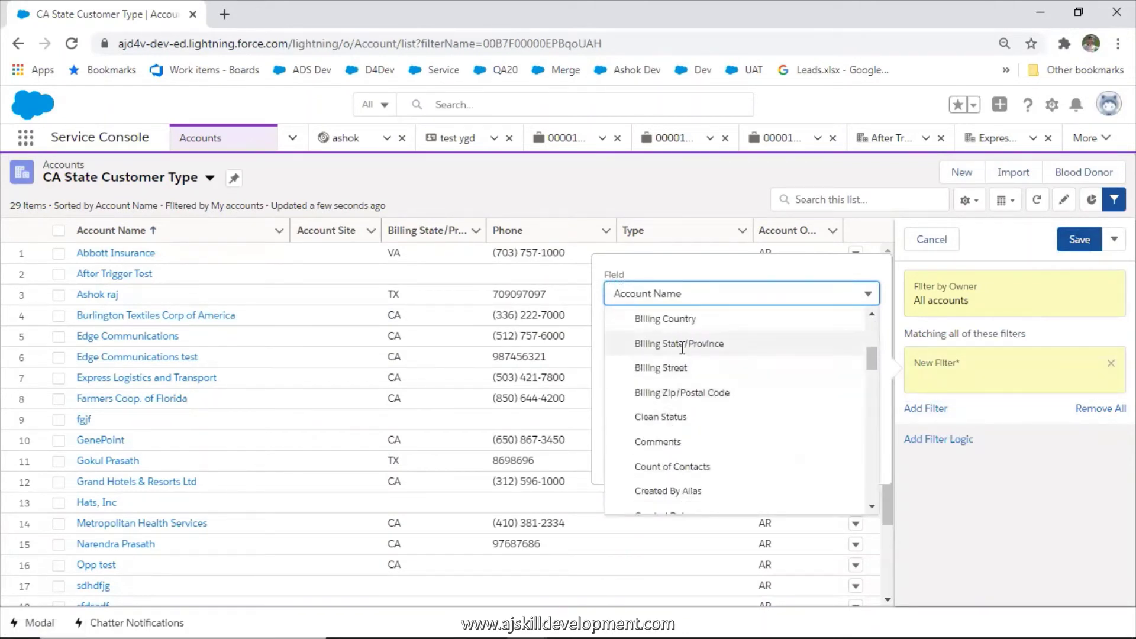
{"action": "left_click", "coordinate": [682, 345]}
{"action": "left_click", "coordinate": [657, 417]}
{"action": "type", "text": "CA"}
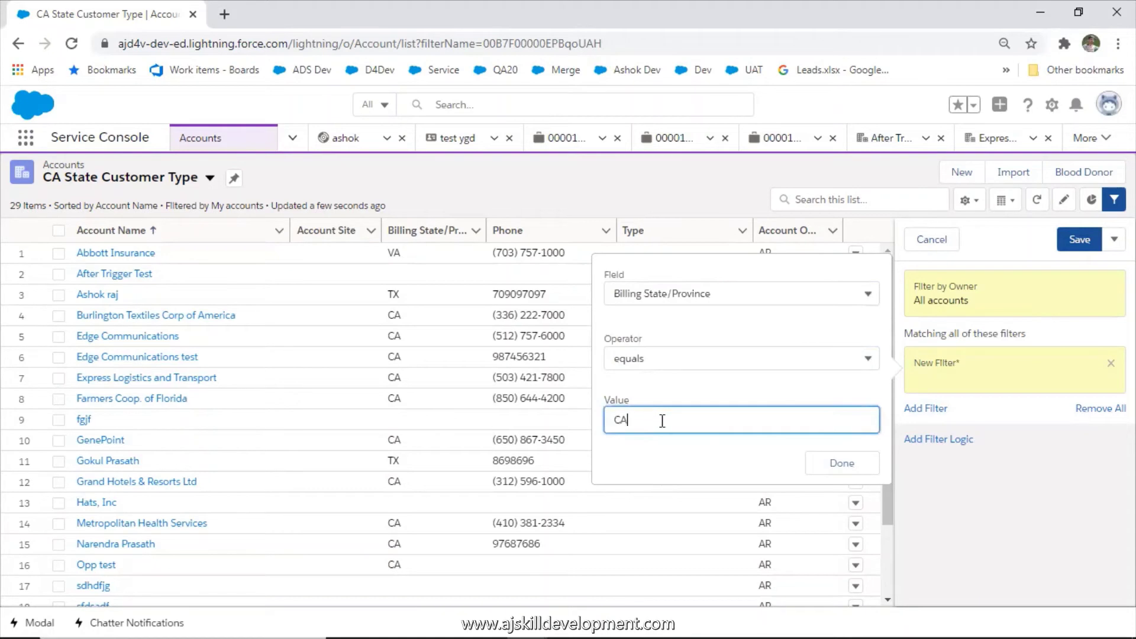
{"action": "left_click", "coordinate": [838, 466]}
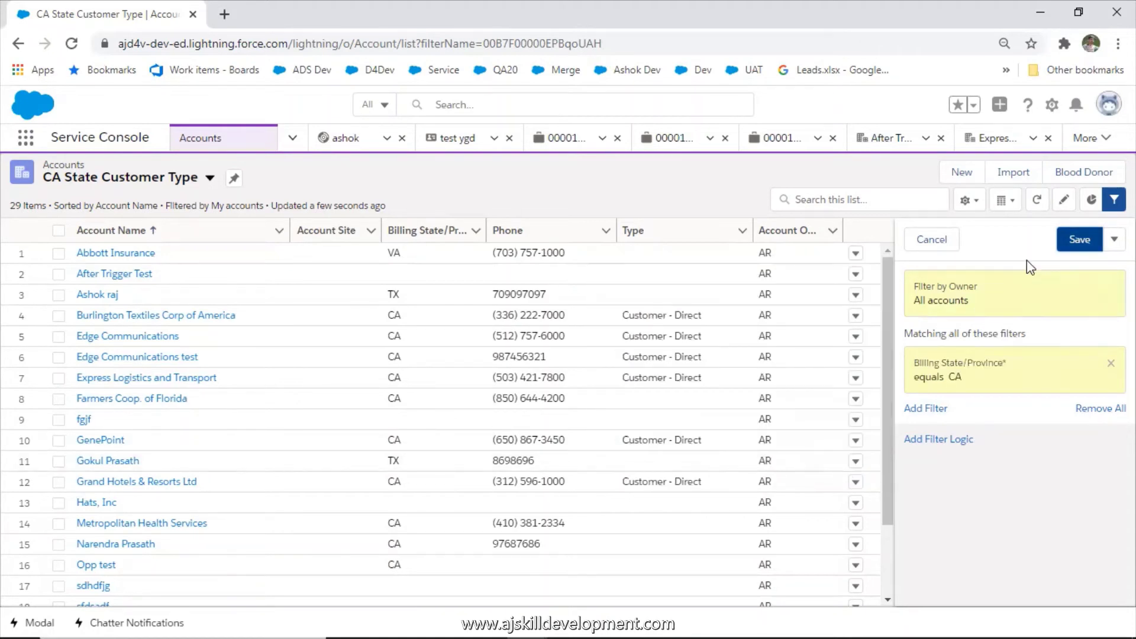
{"action": "left_click", "coordinate": [1078, 240]}
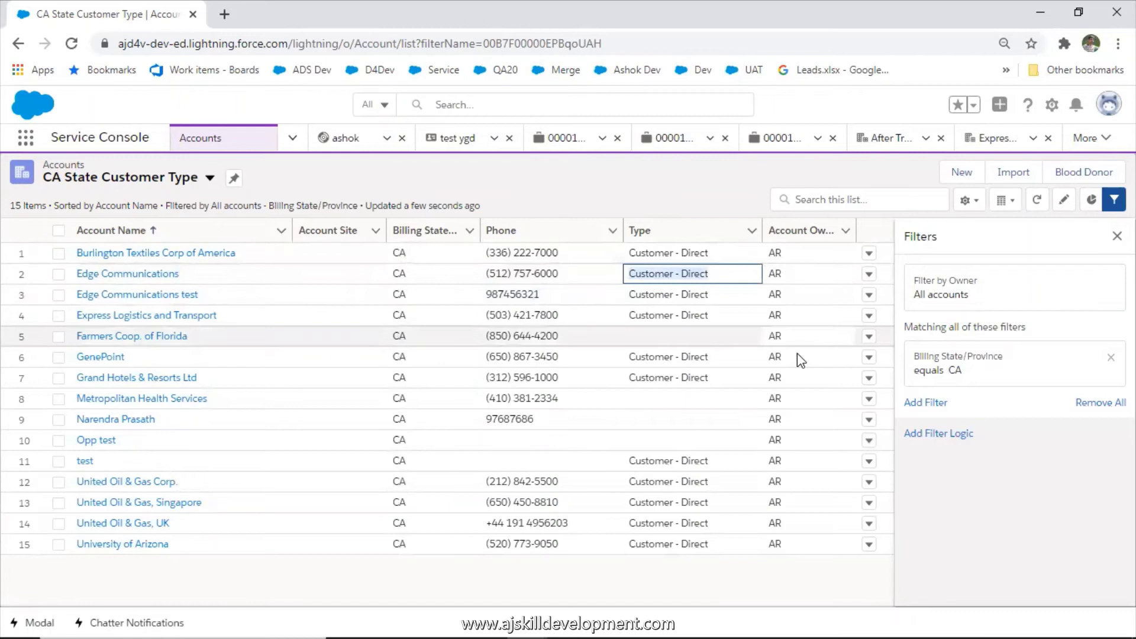
Step: Add and save a Type equals Customer - Direct filter, leaving 11 accounts
{"action": "left_click", "coordinate": [925, 403]}
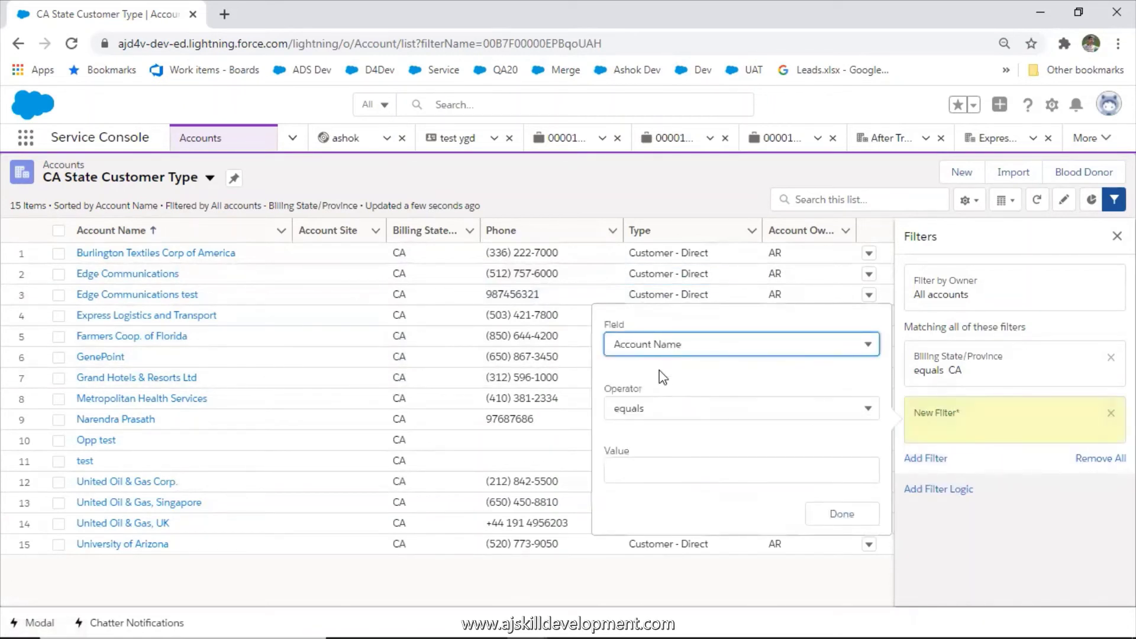
{"action": "left_click", "coordinate": [661, 343]}
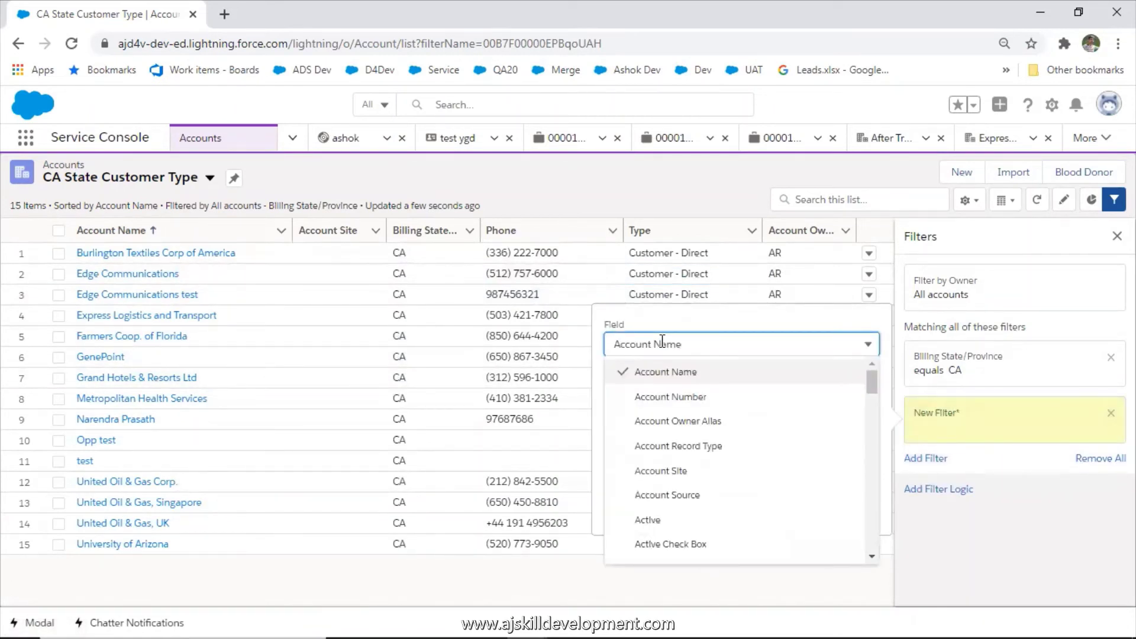
{"action": "scroll", "coordinate": [728, 436], "scroll_direction": "down", "scroll_amount": 3}
{"action": "scroll", "coordinate": [712, 426], "scroll_direction": "down", "scroll_amount": 1}
{"action": "scroll", "coordinate": [715, 439], "scroll_direction": "down", "scroll_amount": 1}
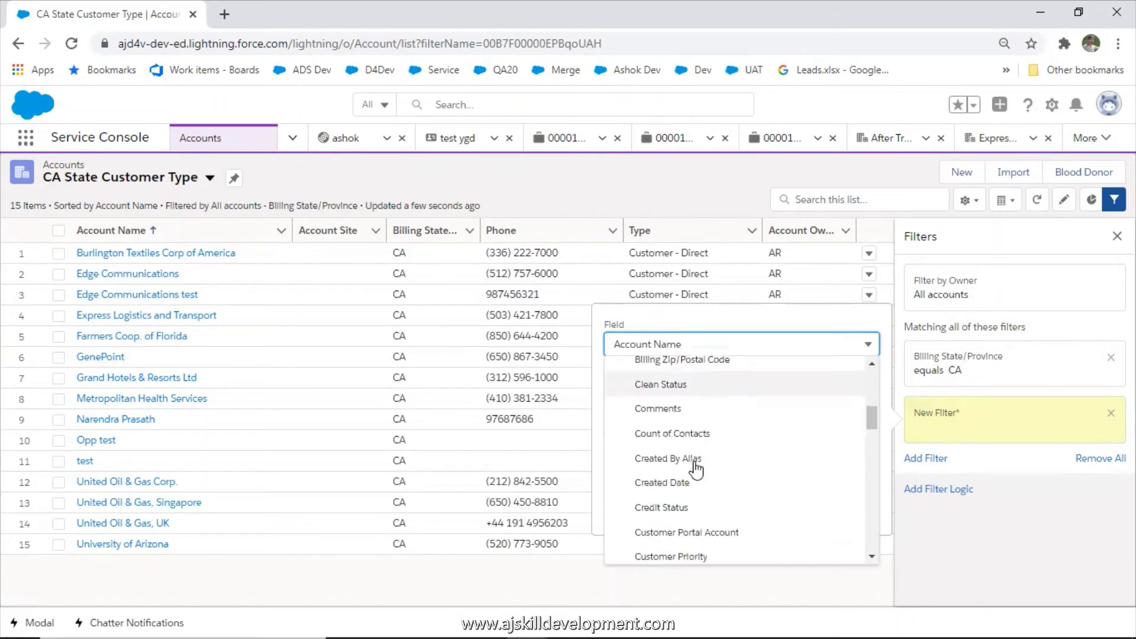
{"action": "scroll", "coordinate": [697, 468], "scroll_direction": "down", "scroll_amount": 1}
{"action": "scroll", "coordinate": [690, 471], "scroll_direction": "down", "scroll_amount": 2}
{"action": "scroll", "coordinate": [690, 474], "scroll_direction": "down", "scroll_amount": 1}
{"action": "scroll", "coordinate": [682, 482], "scroll_direction": "down", "scroll_amount": 3}
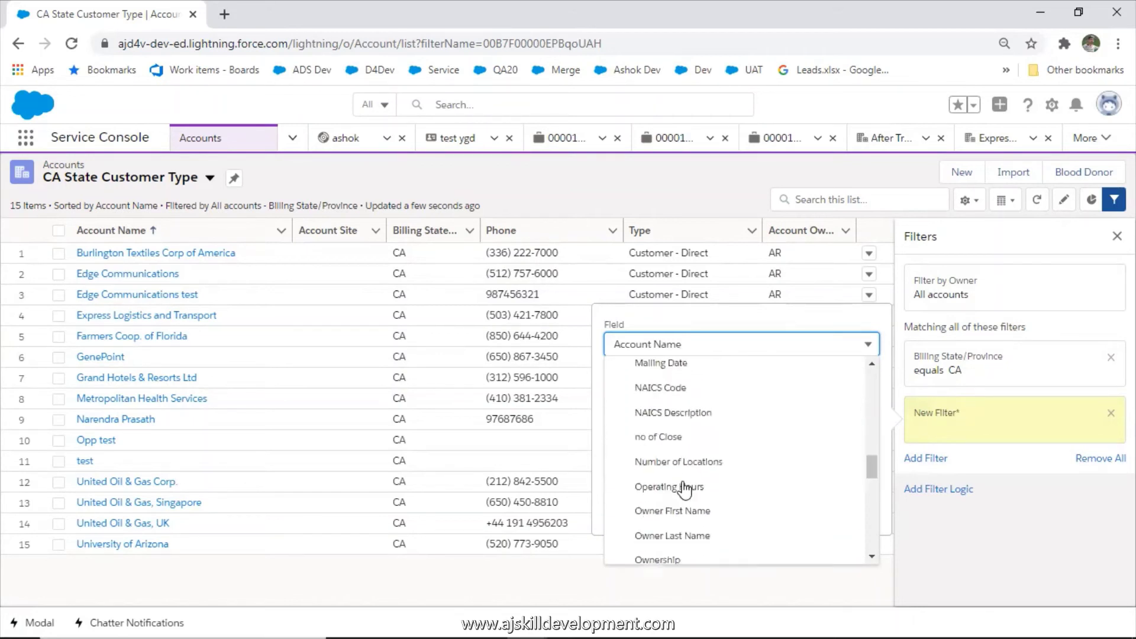
{"action": "scroll", "coordinate": [685, 489], "scroll_direction": "down", "scroll_amount": 2}
{"action": "scroll", "coordinate": [685, 489], "scroll_direction": "down", "scroll_amount": 2}
{"action": "scroll", "coordinate": [685, 489], "scroll_direction": "down", "scroll_amount": 1}
{"action": "scroll", "coordinate": [685, 489], "scroll_direction": "down", "scroll_amount": 2}
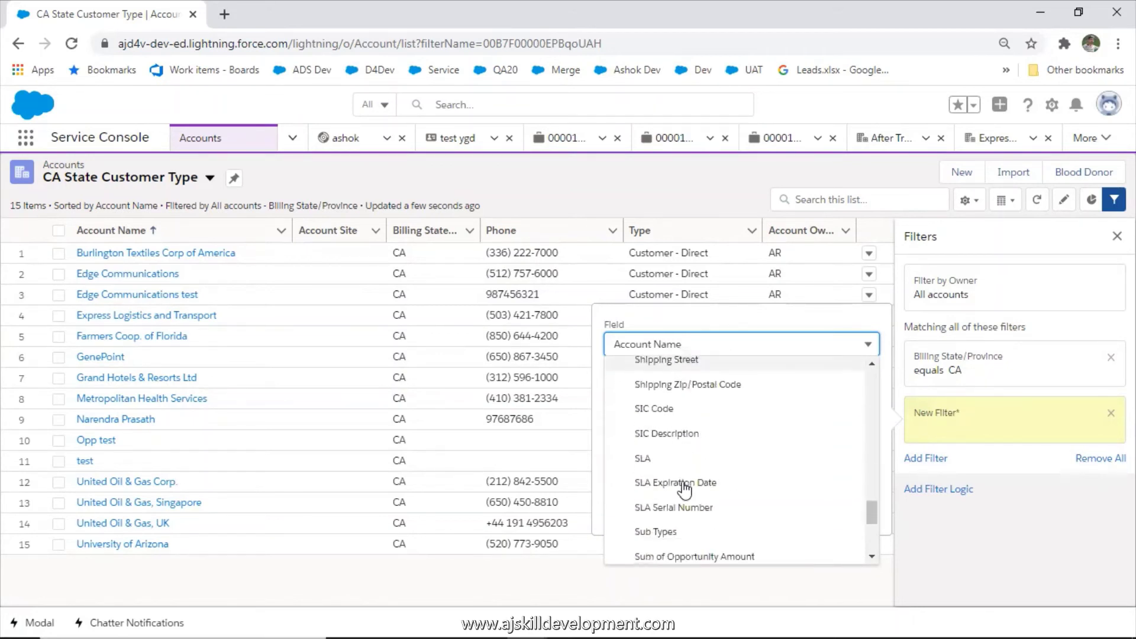
{"action": "scroll", "coordinate": [685, 487], "scroll_direction": "down", "scroll_amount": 3}
{"action": "scroll", "coordinate": [682, 491], "scroll_direction": "down", "scroll_amount": 2}
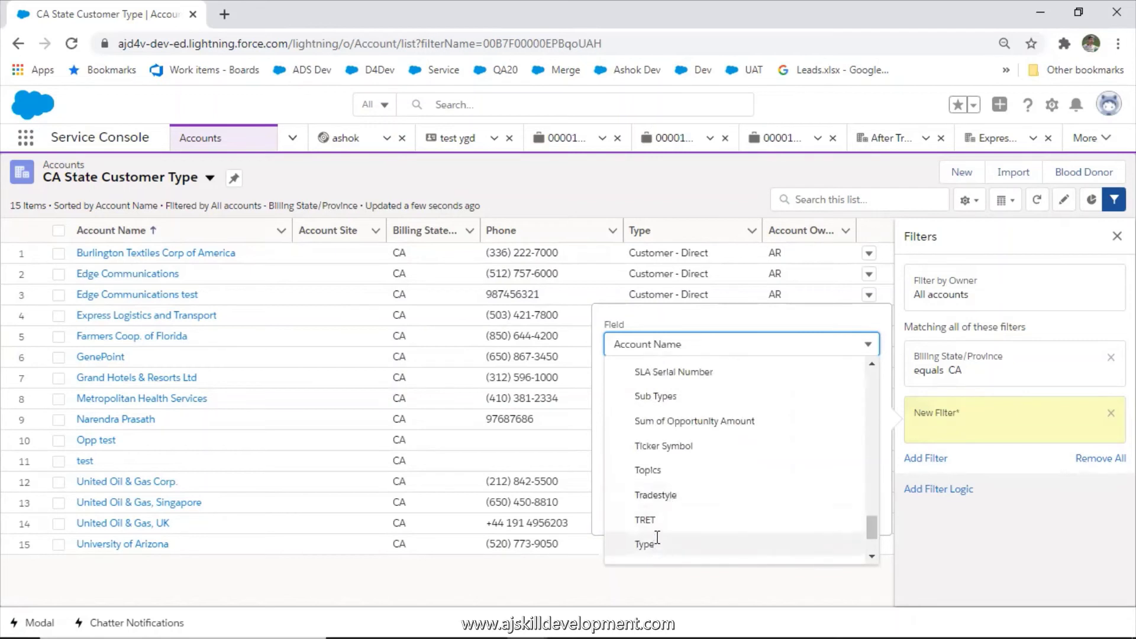
{"action": "left_click", "coordinate": [656, 543]}
{"action": "left_click", "coordinate": [662, 475]}
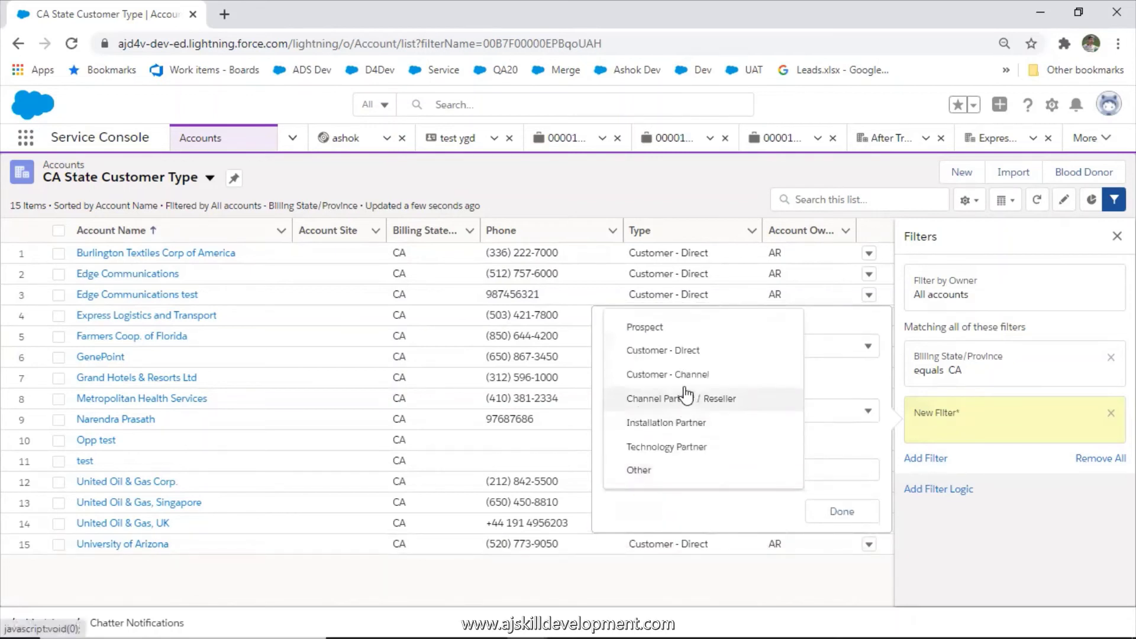
{"action": "left_click", "coordinate": [680, 352]}
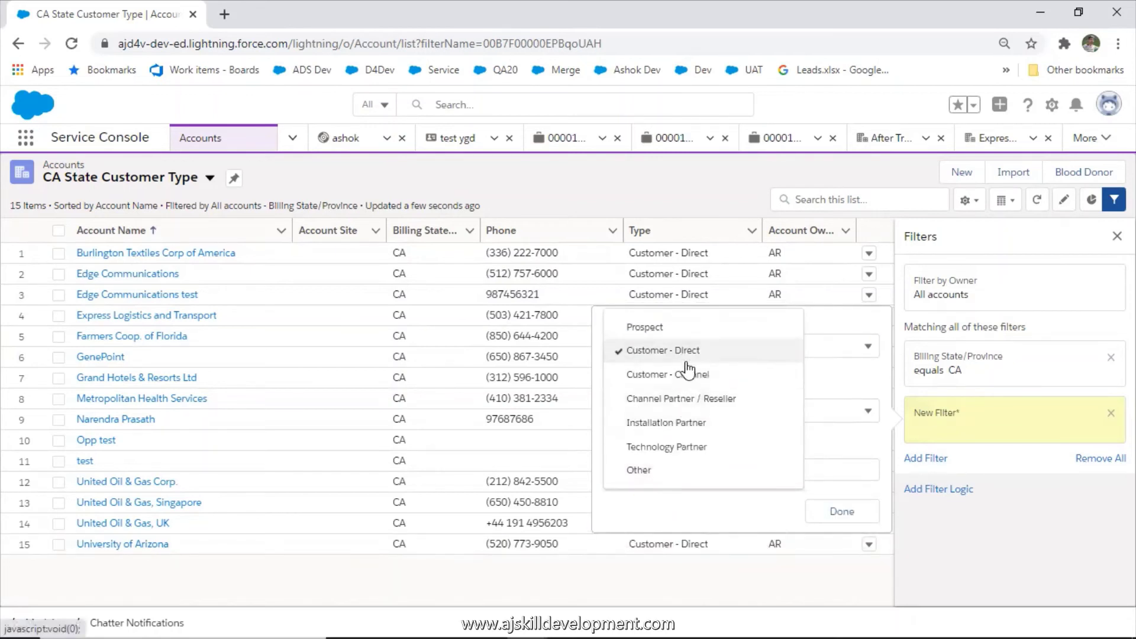
{"action": "left_click", "coordinate": [842, 513]}
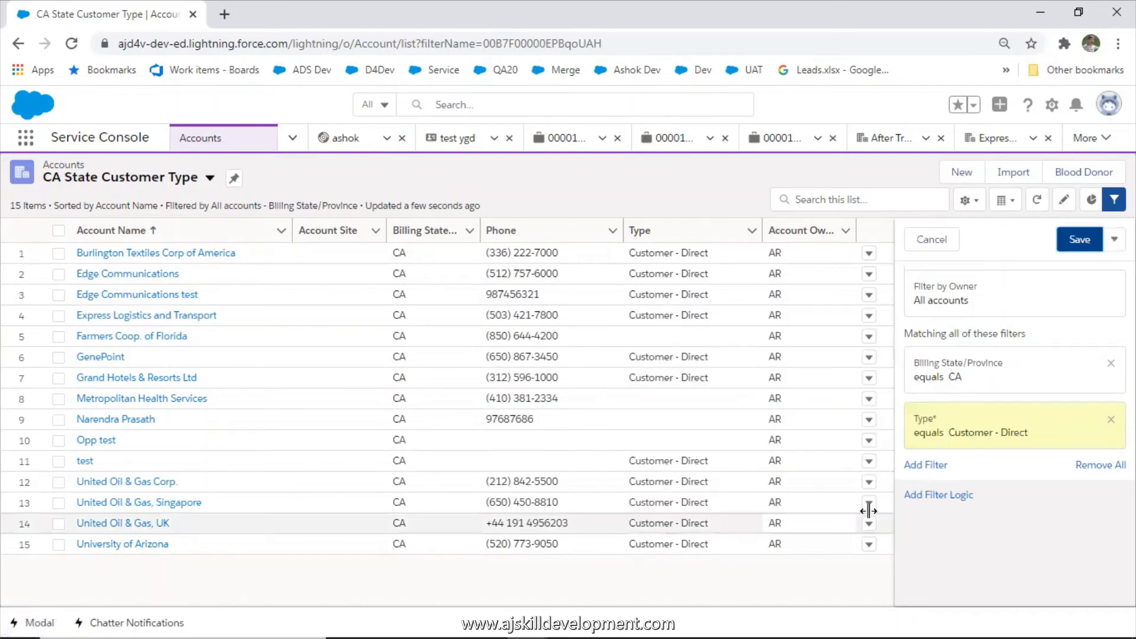
{"action": "left_click", "coordinate": [1078, 240]}
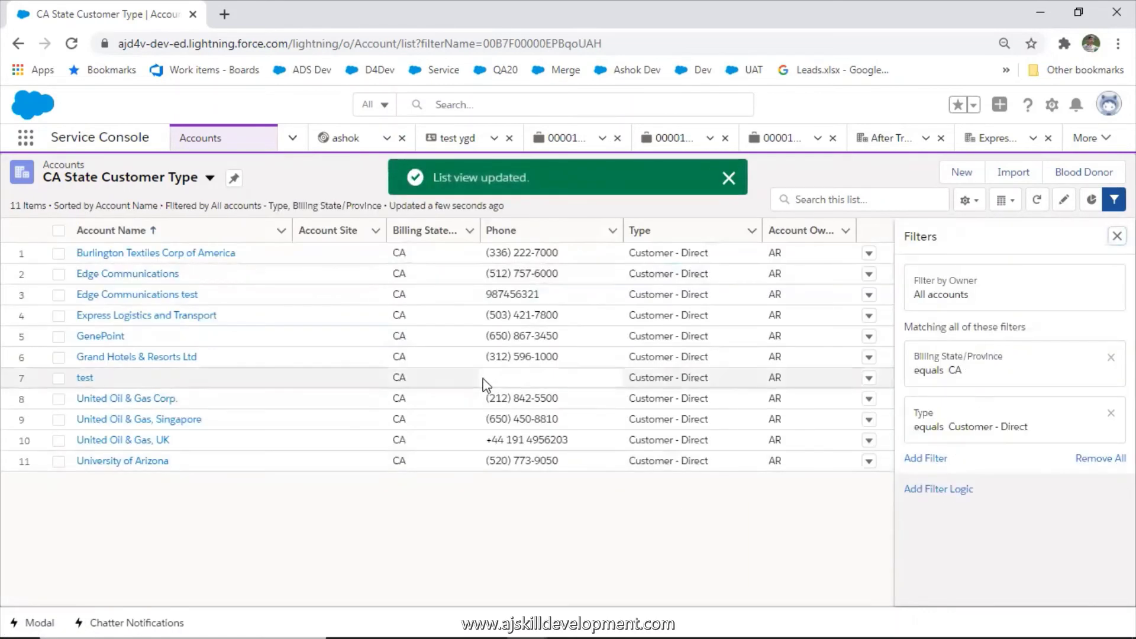
Step: Review the 11 remaining rows, then close the Filters panel for a full-width list
{"action": "left_click_drag", "start_coordinate": [398, 248], "coordinate": [411, 450]}
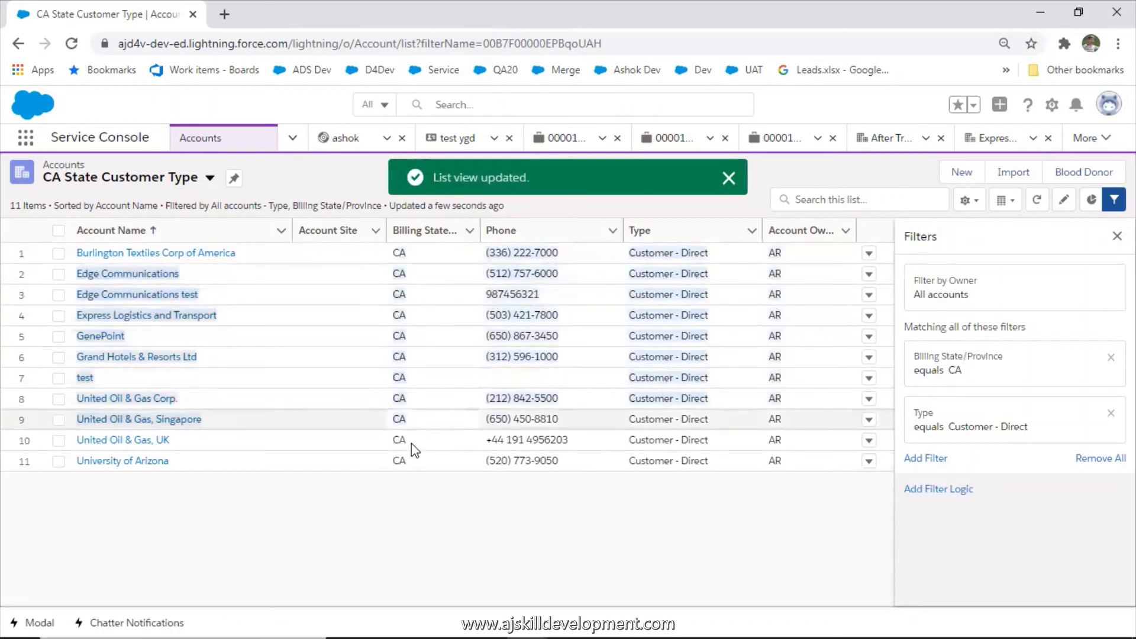
{"action": "left_click", "coordinate": [690, 479]}
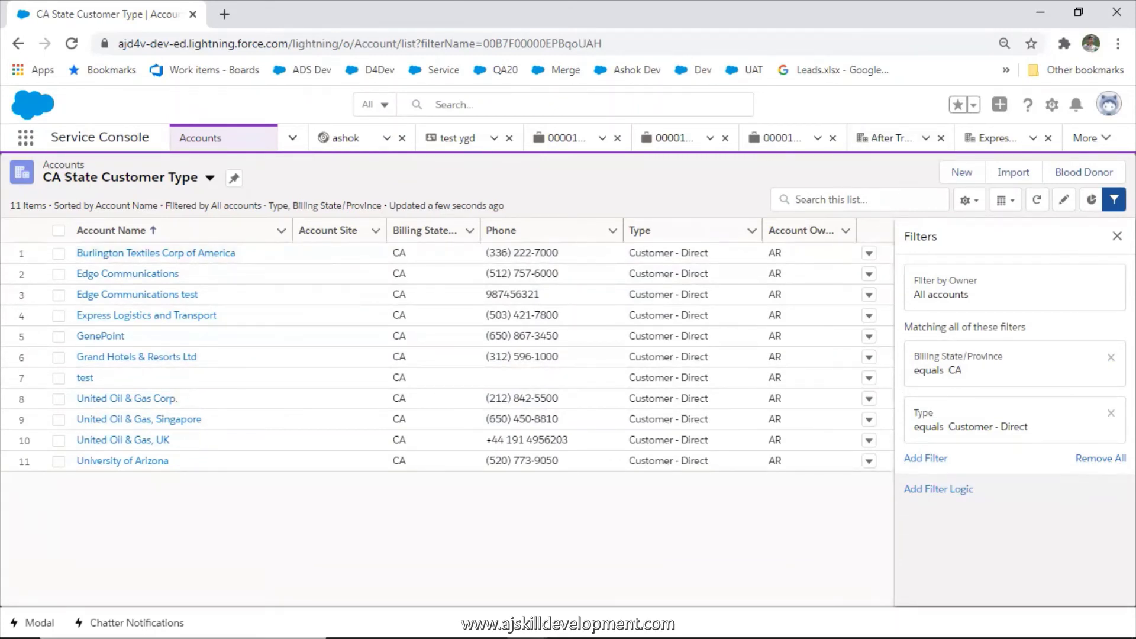
{"action": "left_click", "coordinate": [1117, 236]}
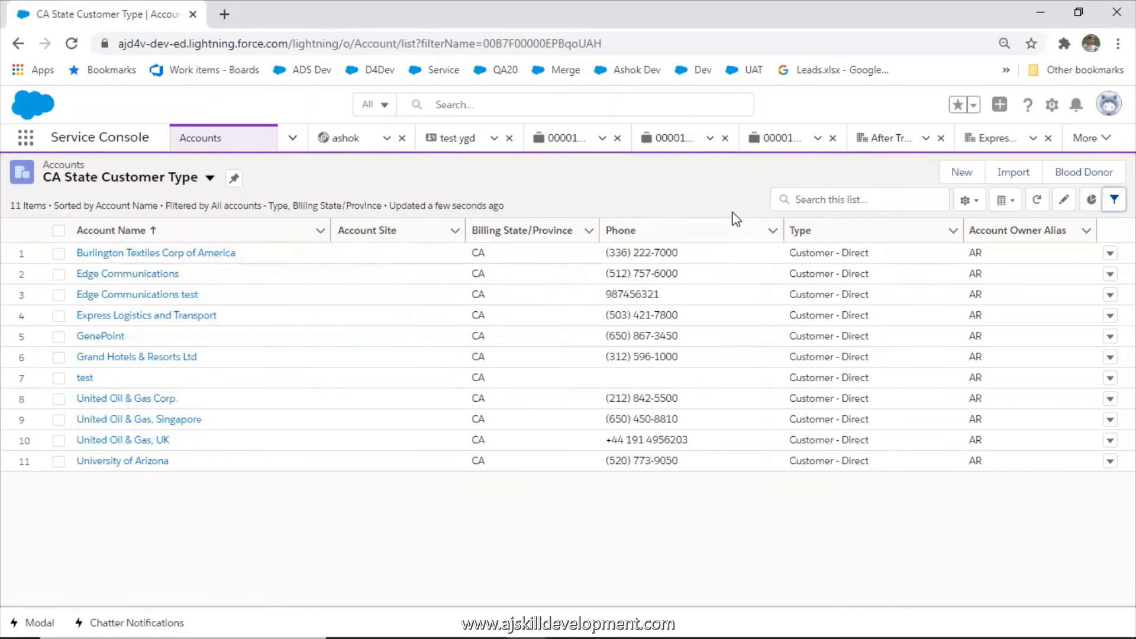